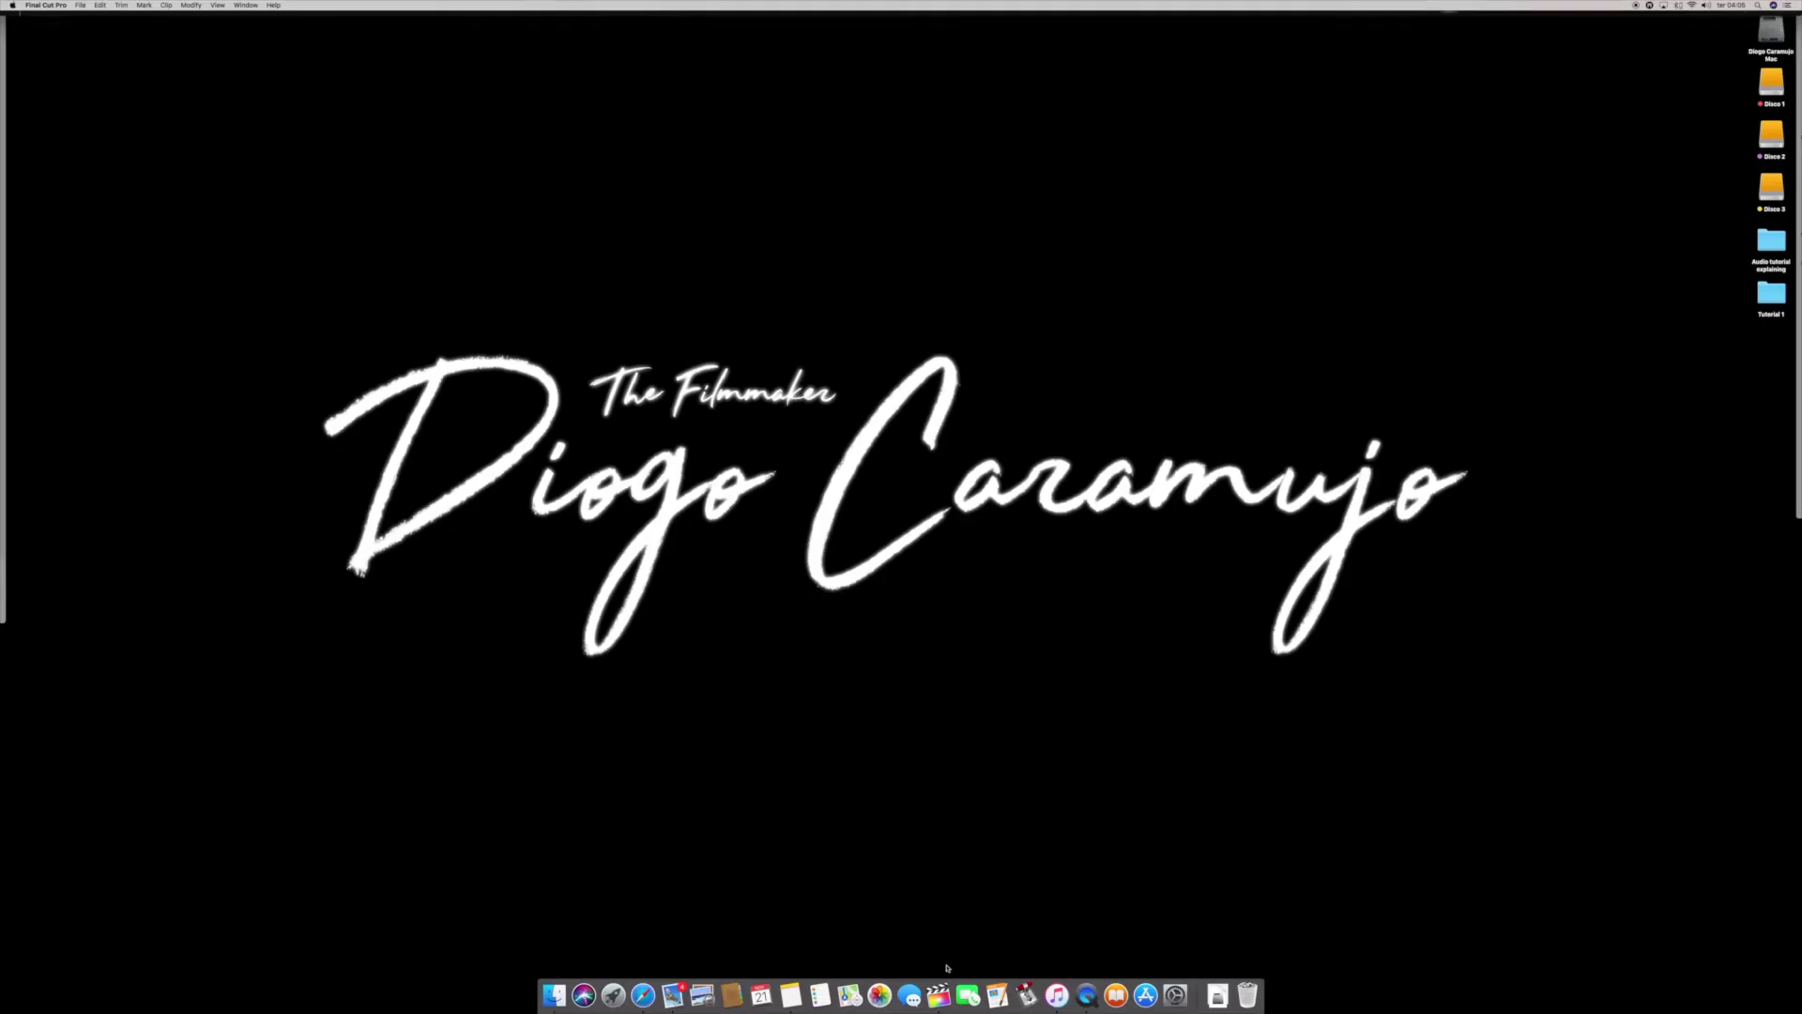
Step: Launch Final Cut Pro and append clip C0001 to the Color Grade timeline
left_click(938, 993)
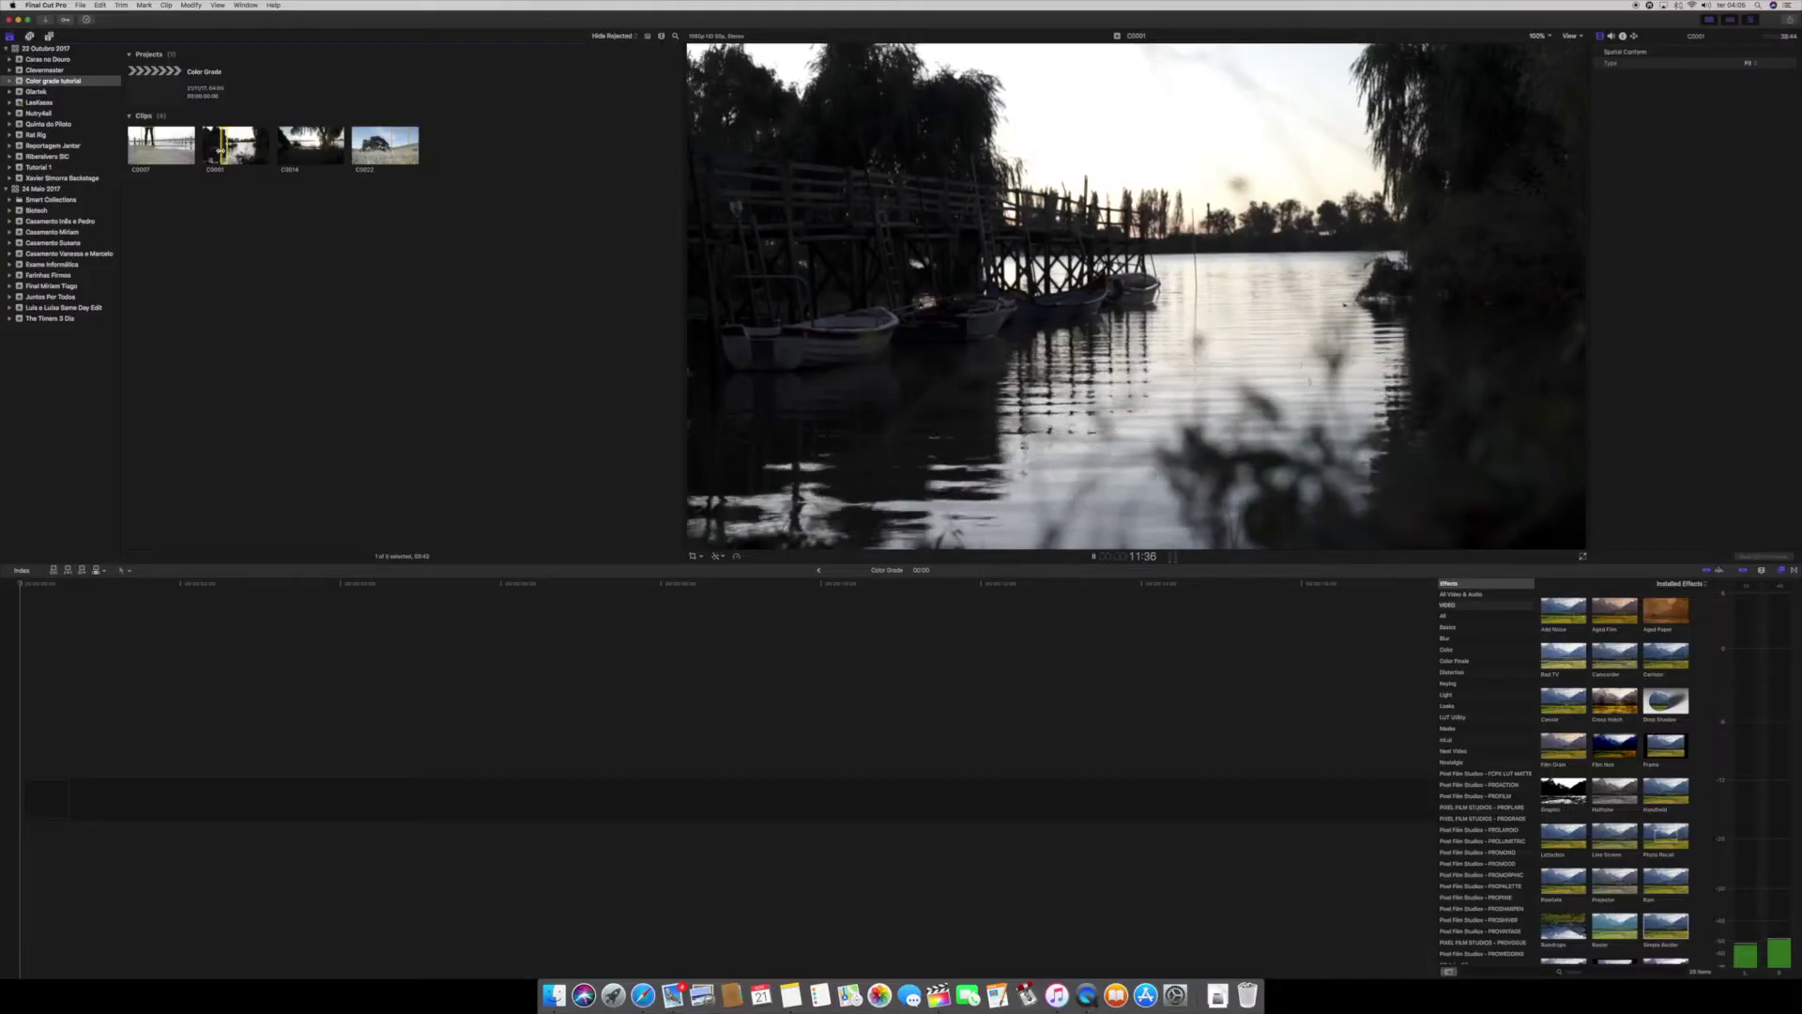
key("space")
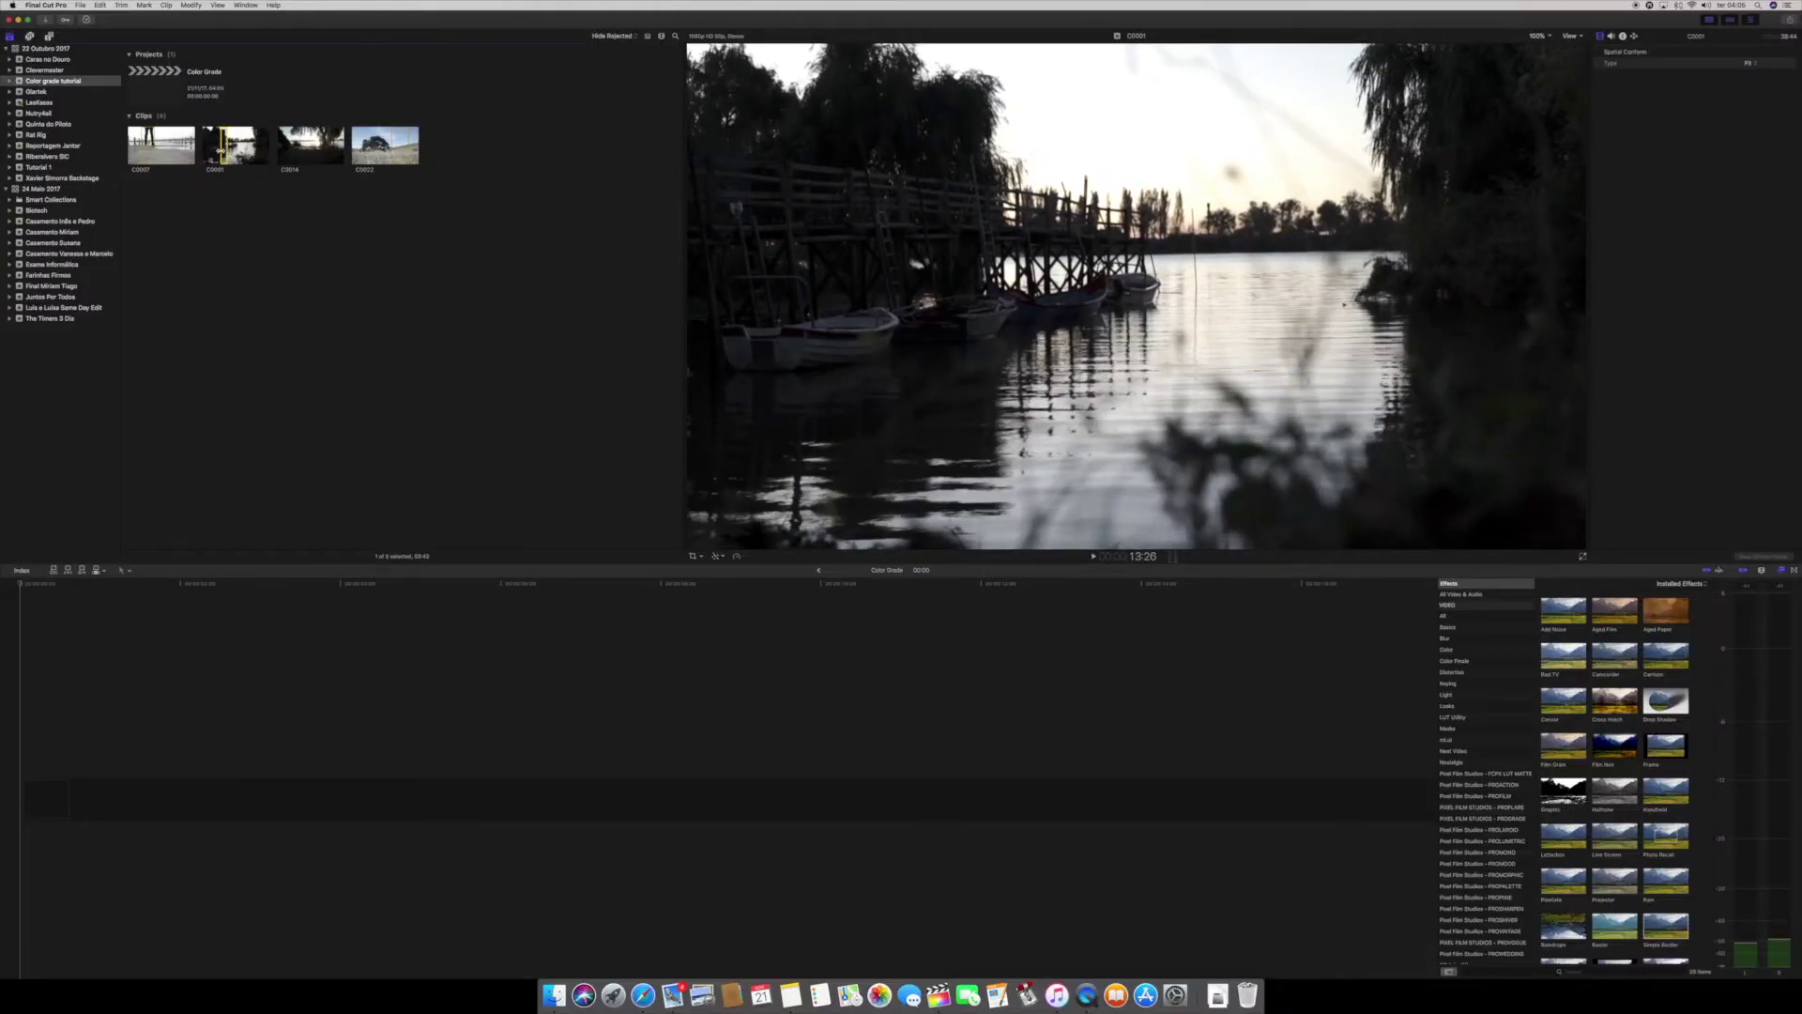
key("e")
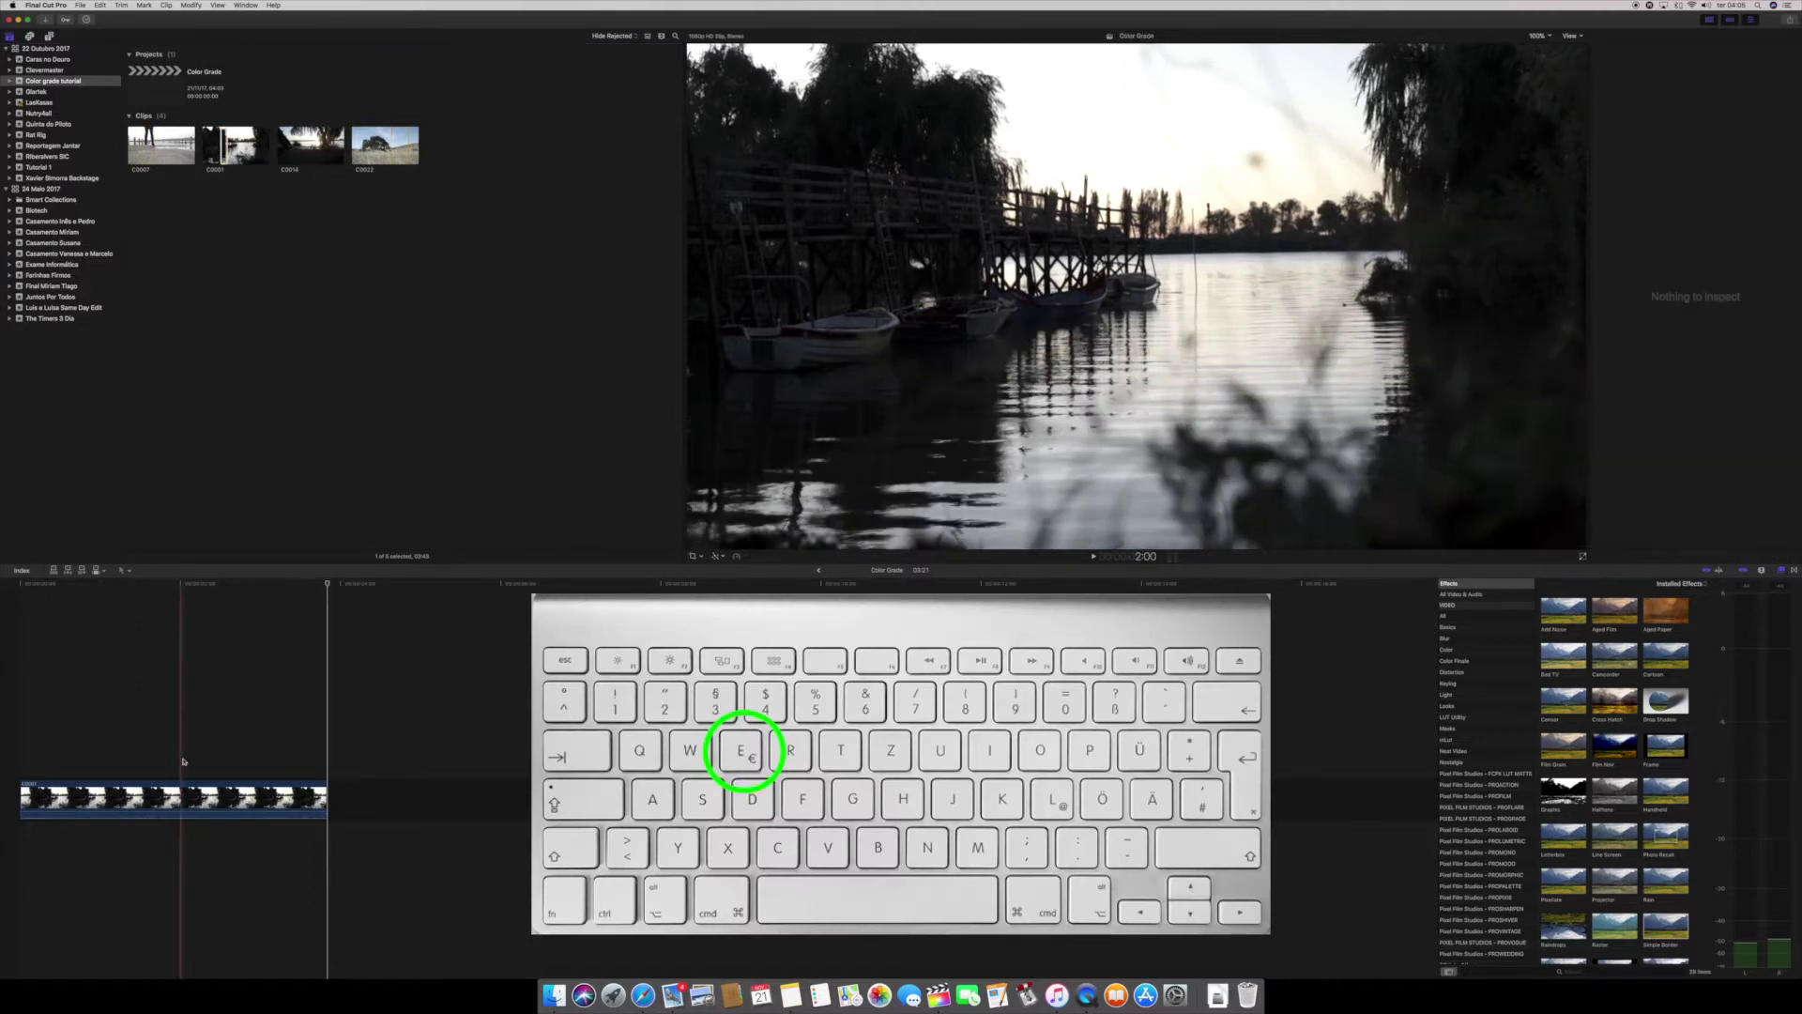
Step: Select C0001 and show its luma waveform scope and Color Board
left_click(207, 801)
key("super+7")
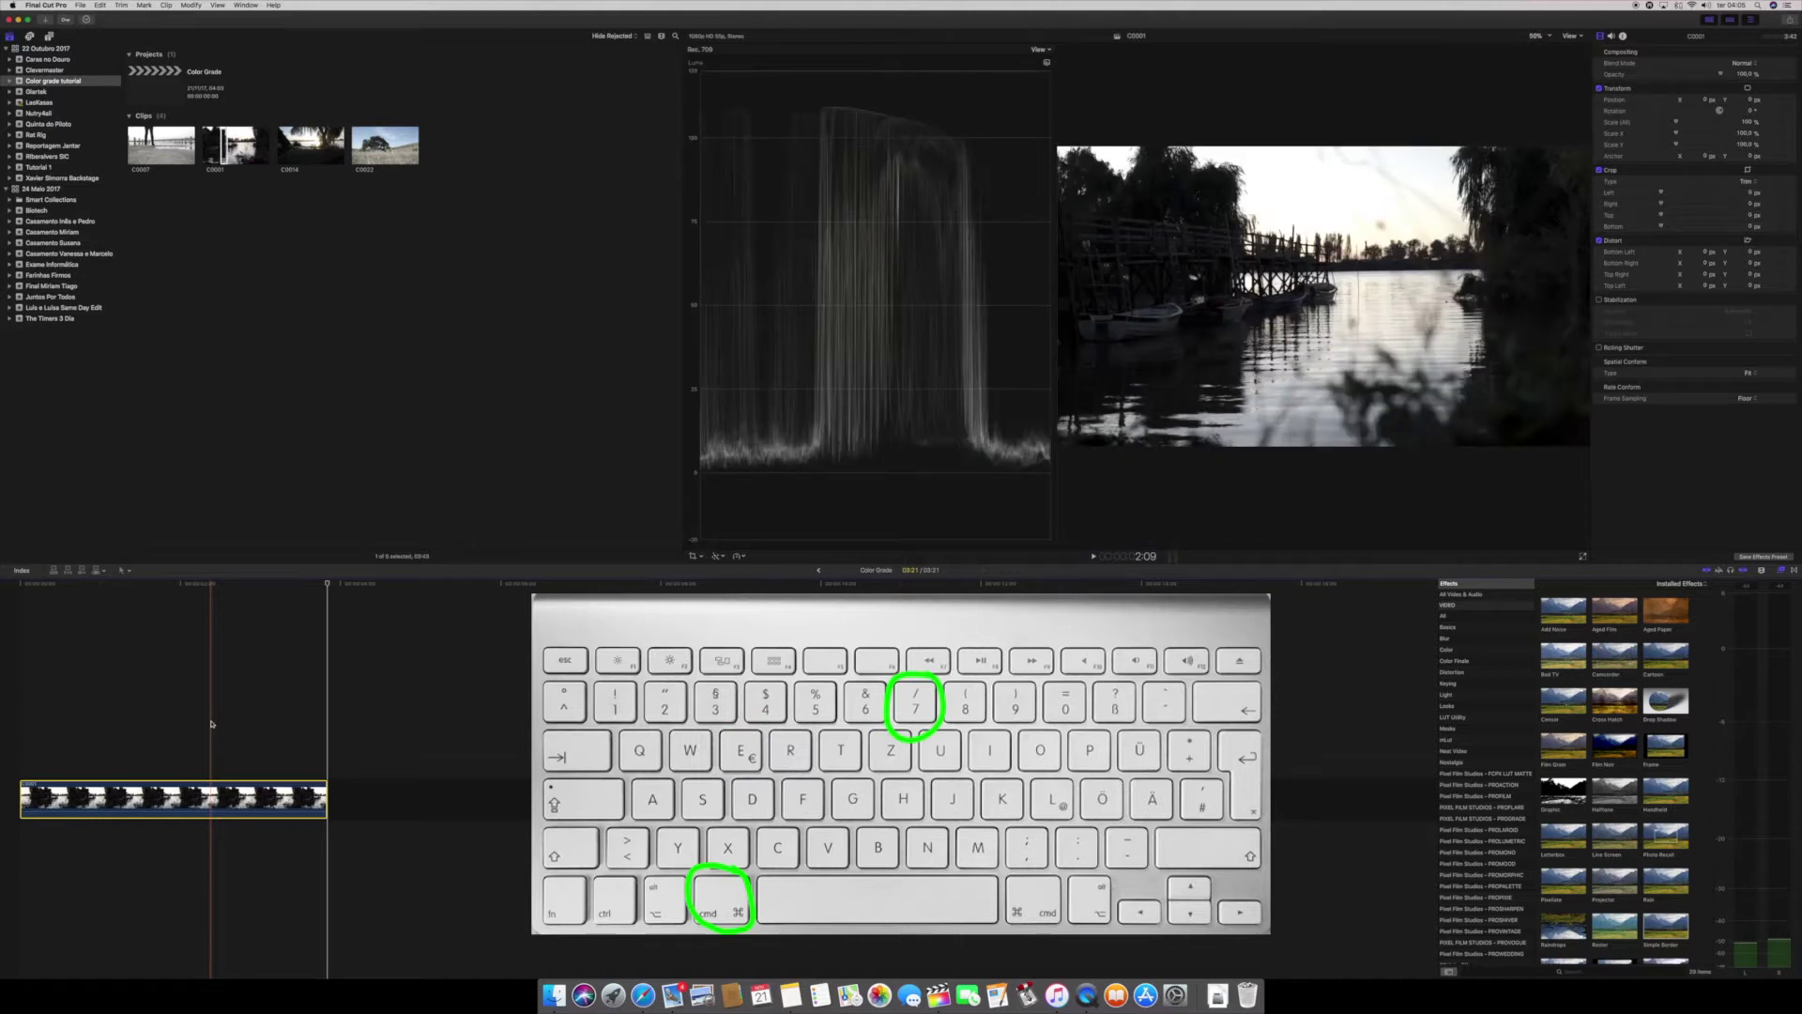
key("super+6")
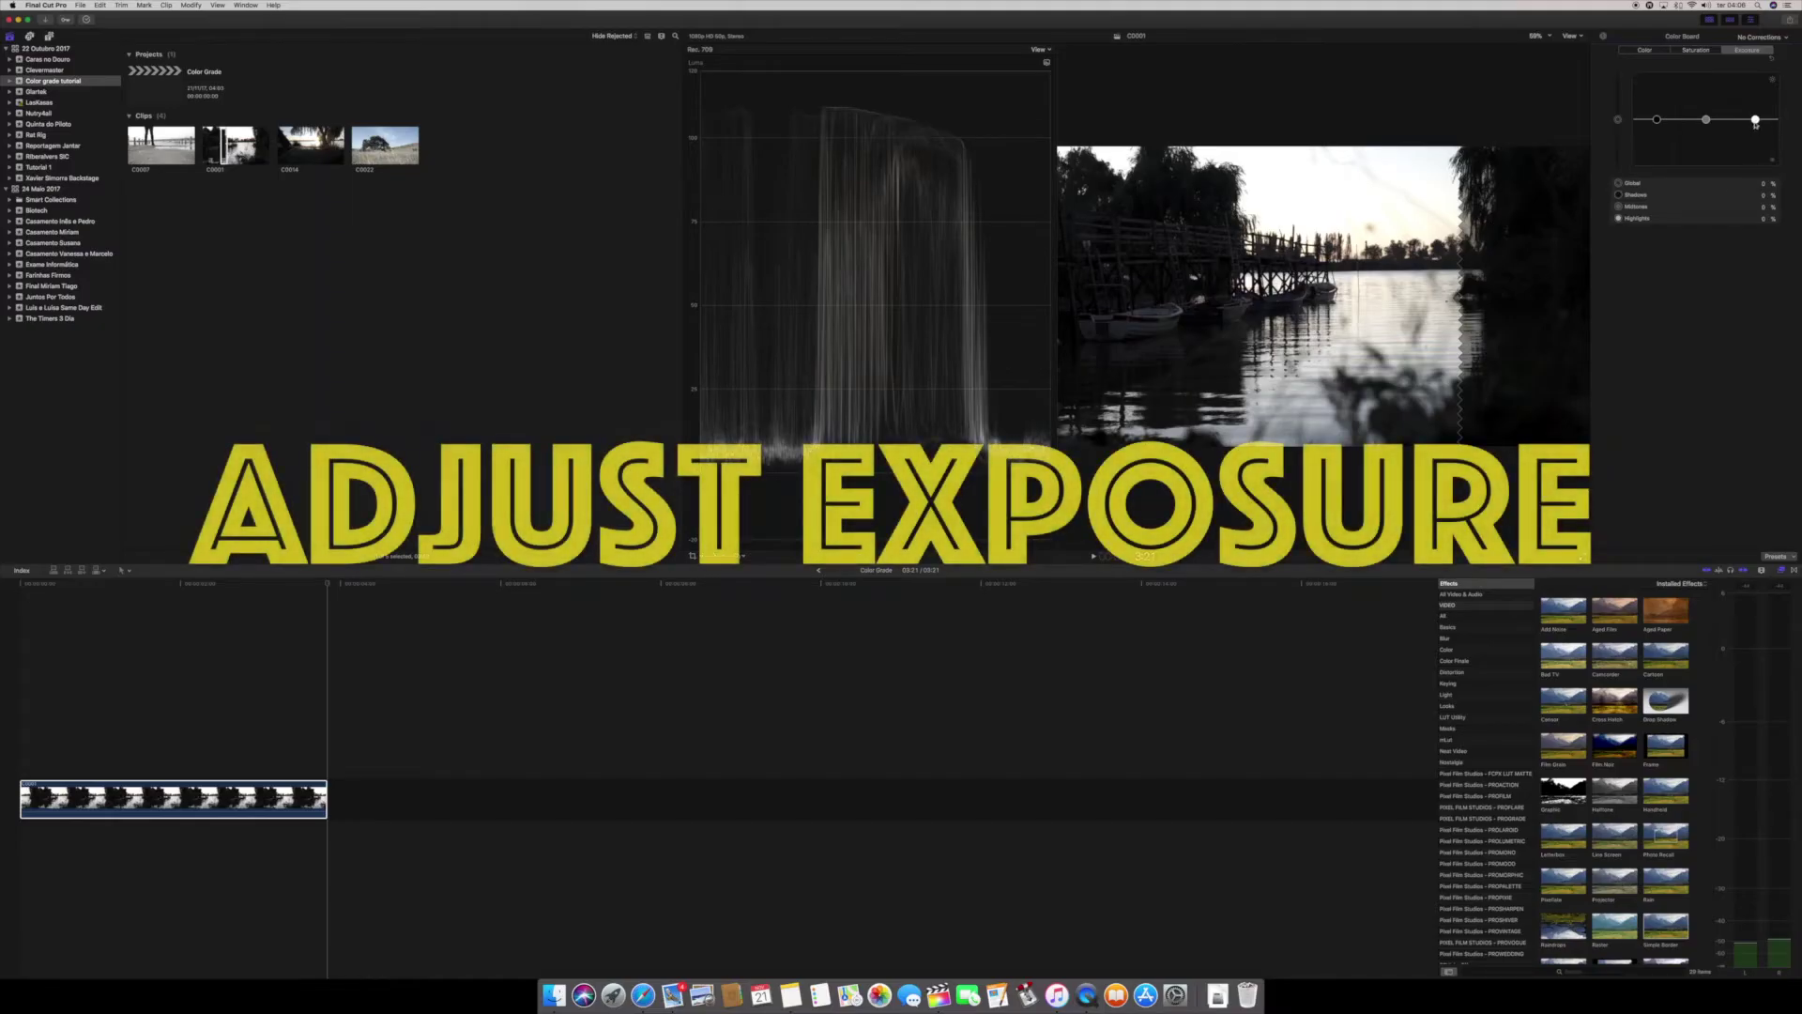
Step: Set Exposure highlights to -9%, shadows to -1% and midtones to -2%
left_click_drag(1755, 119, 1754, 123)
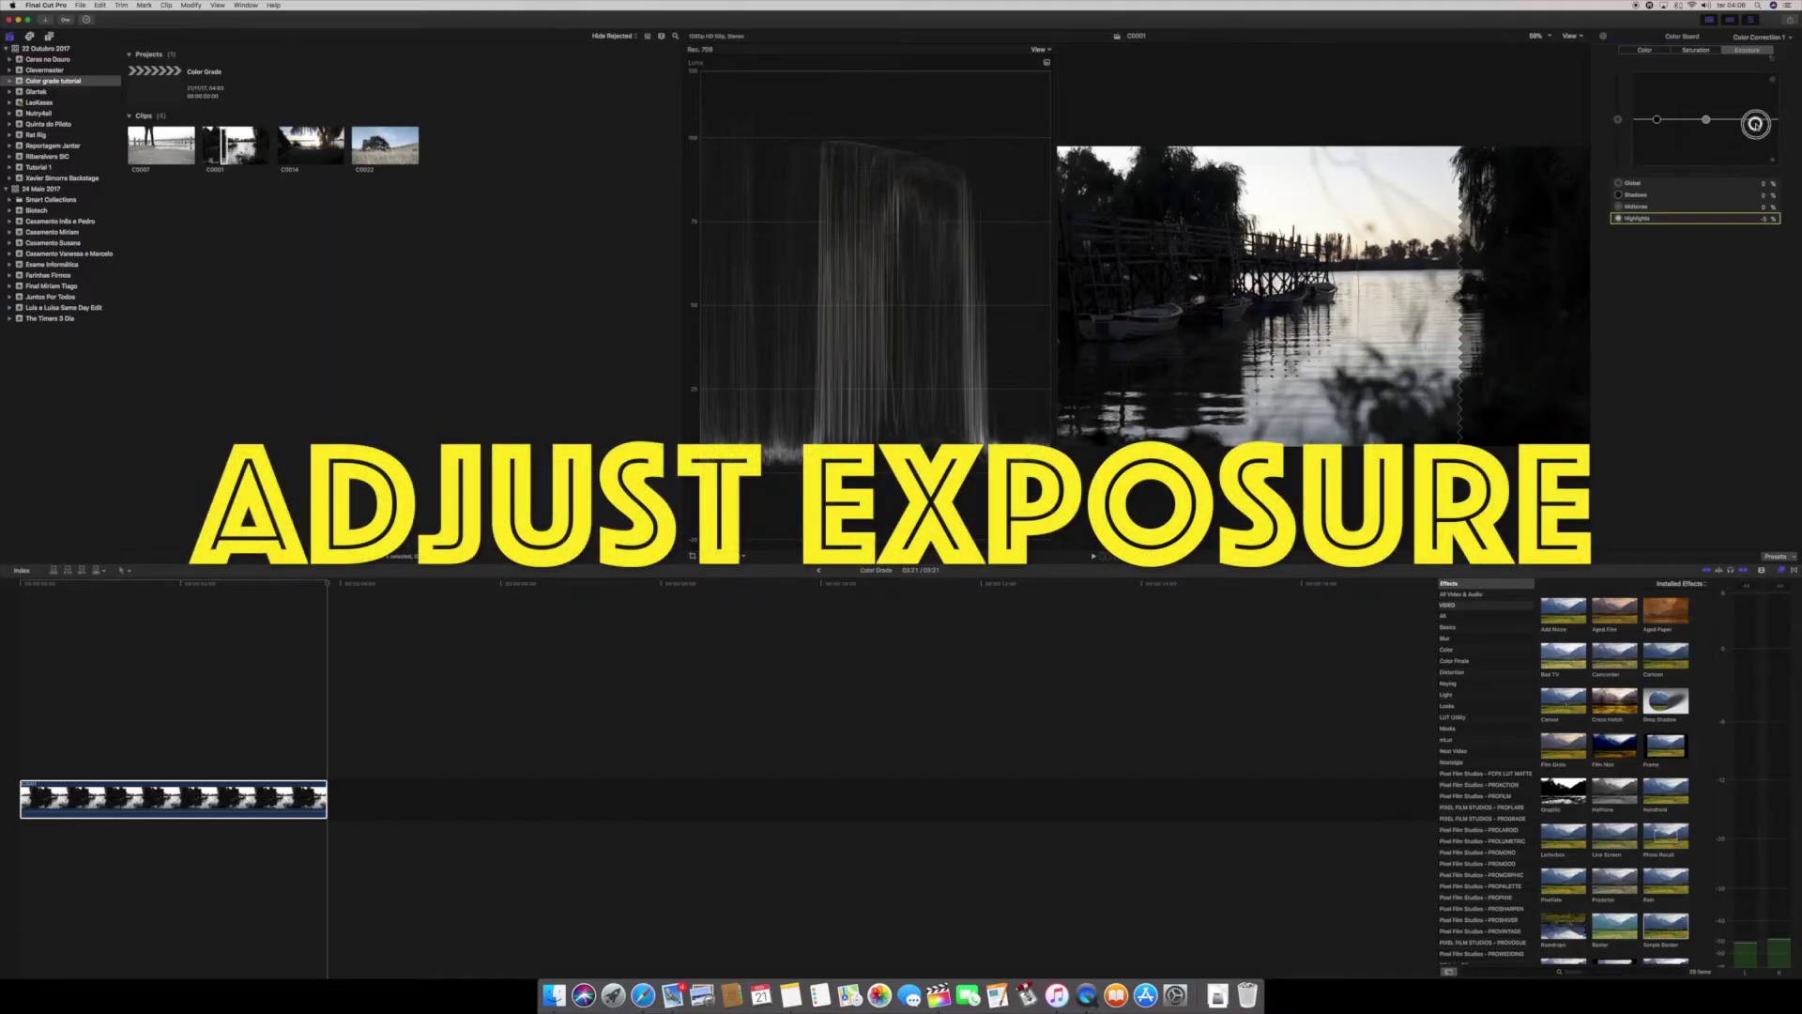
left_click_drag(1734, 186, 1734, 184)
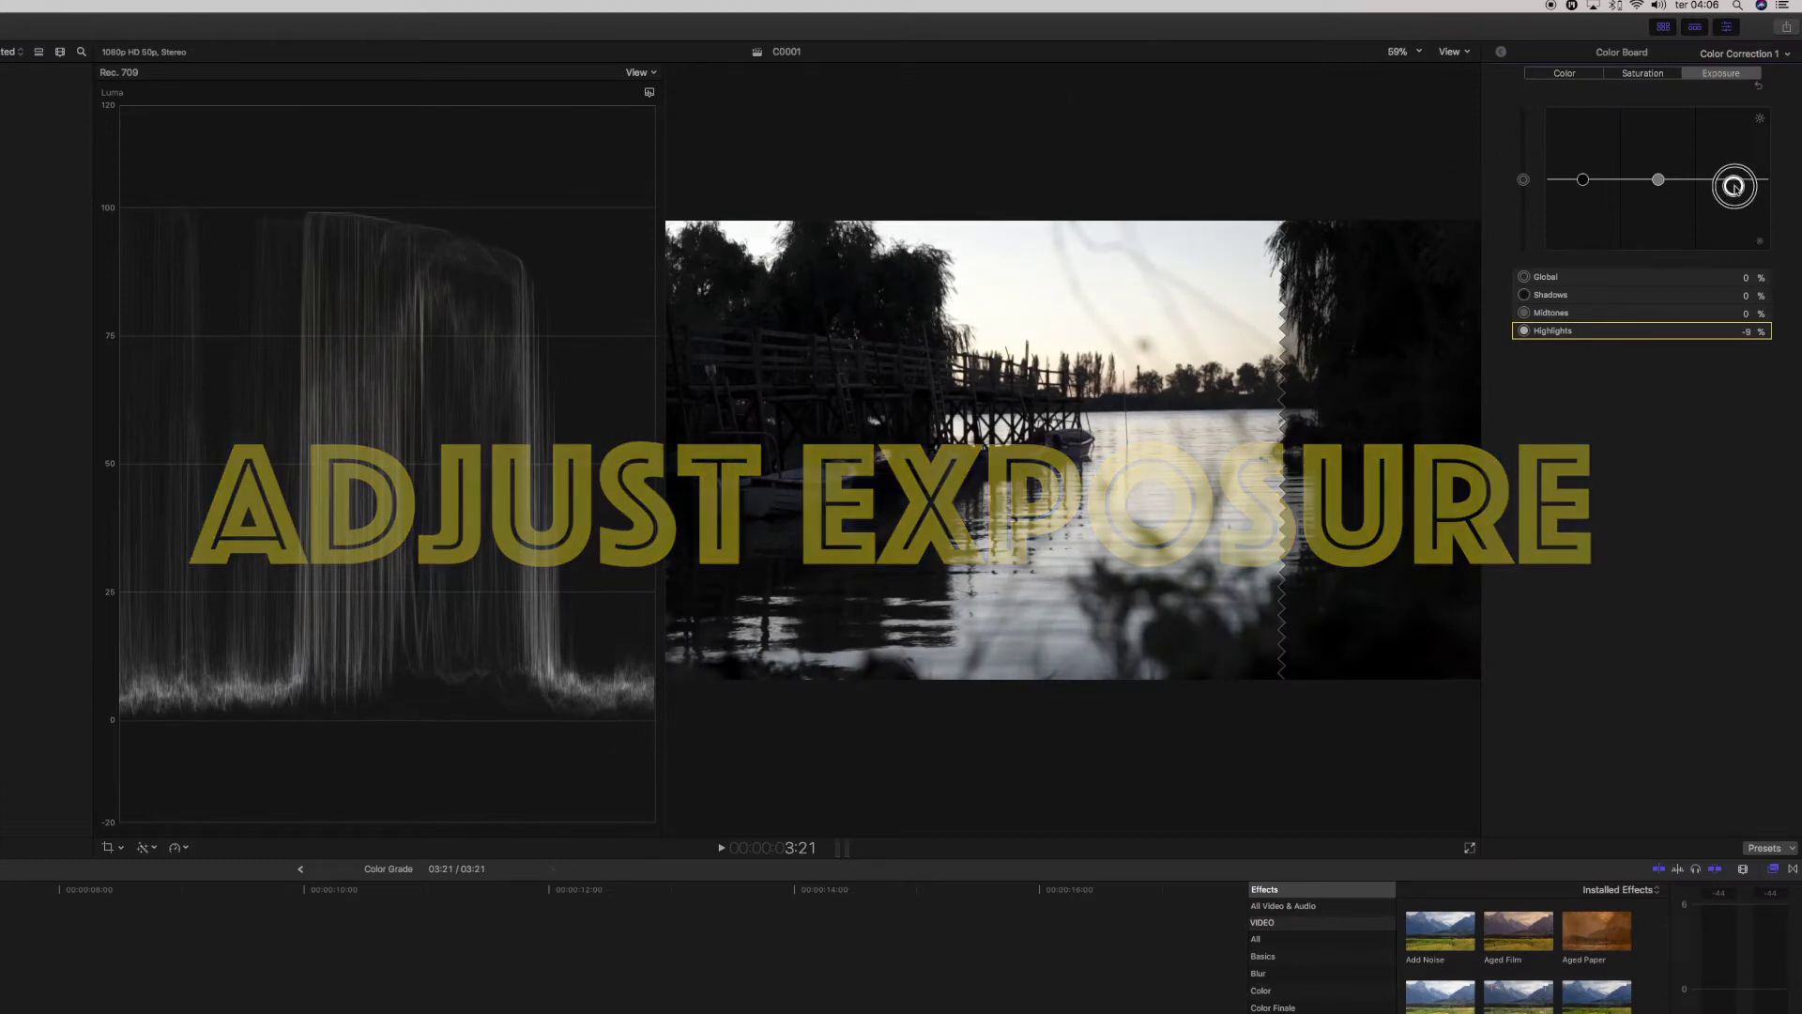
left_click(1585, 181)
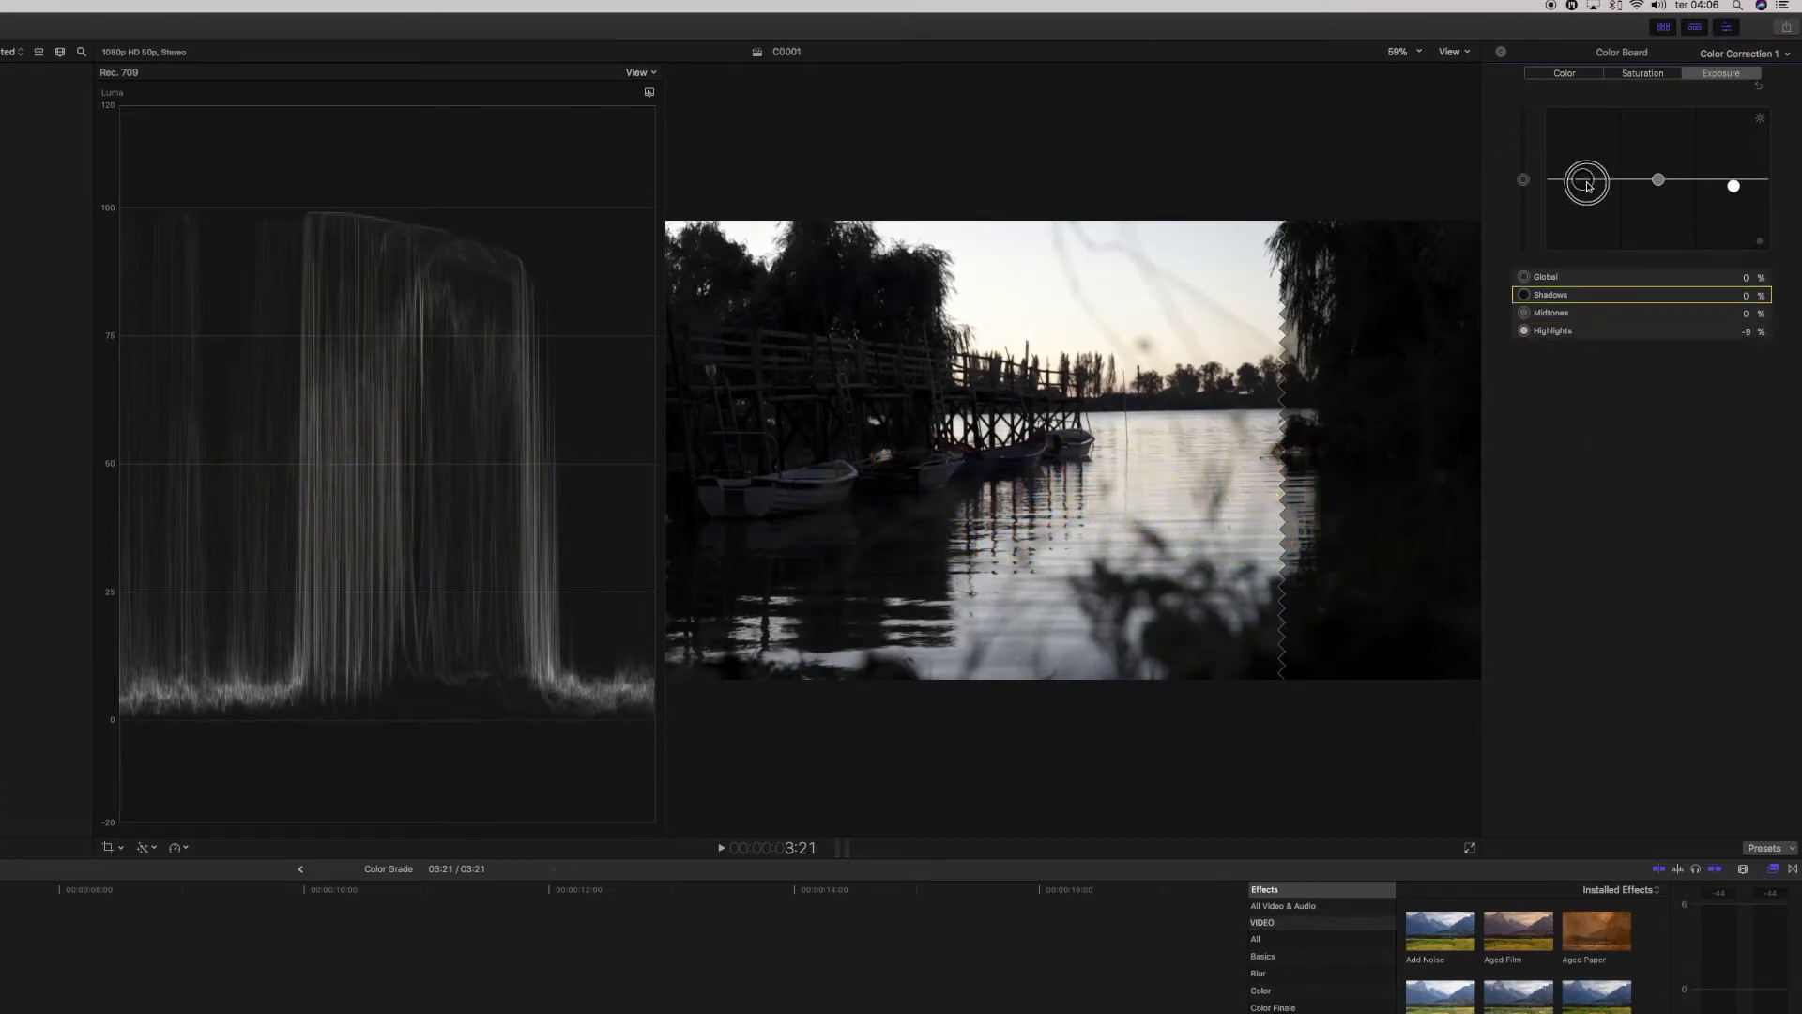
left_click_drag(1588, 186, 1588, 186)
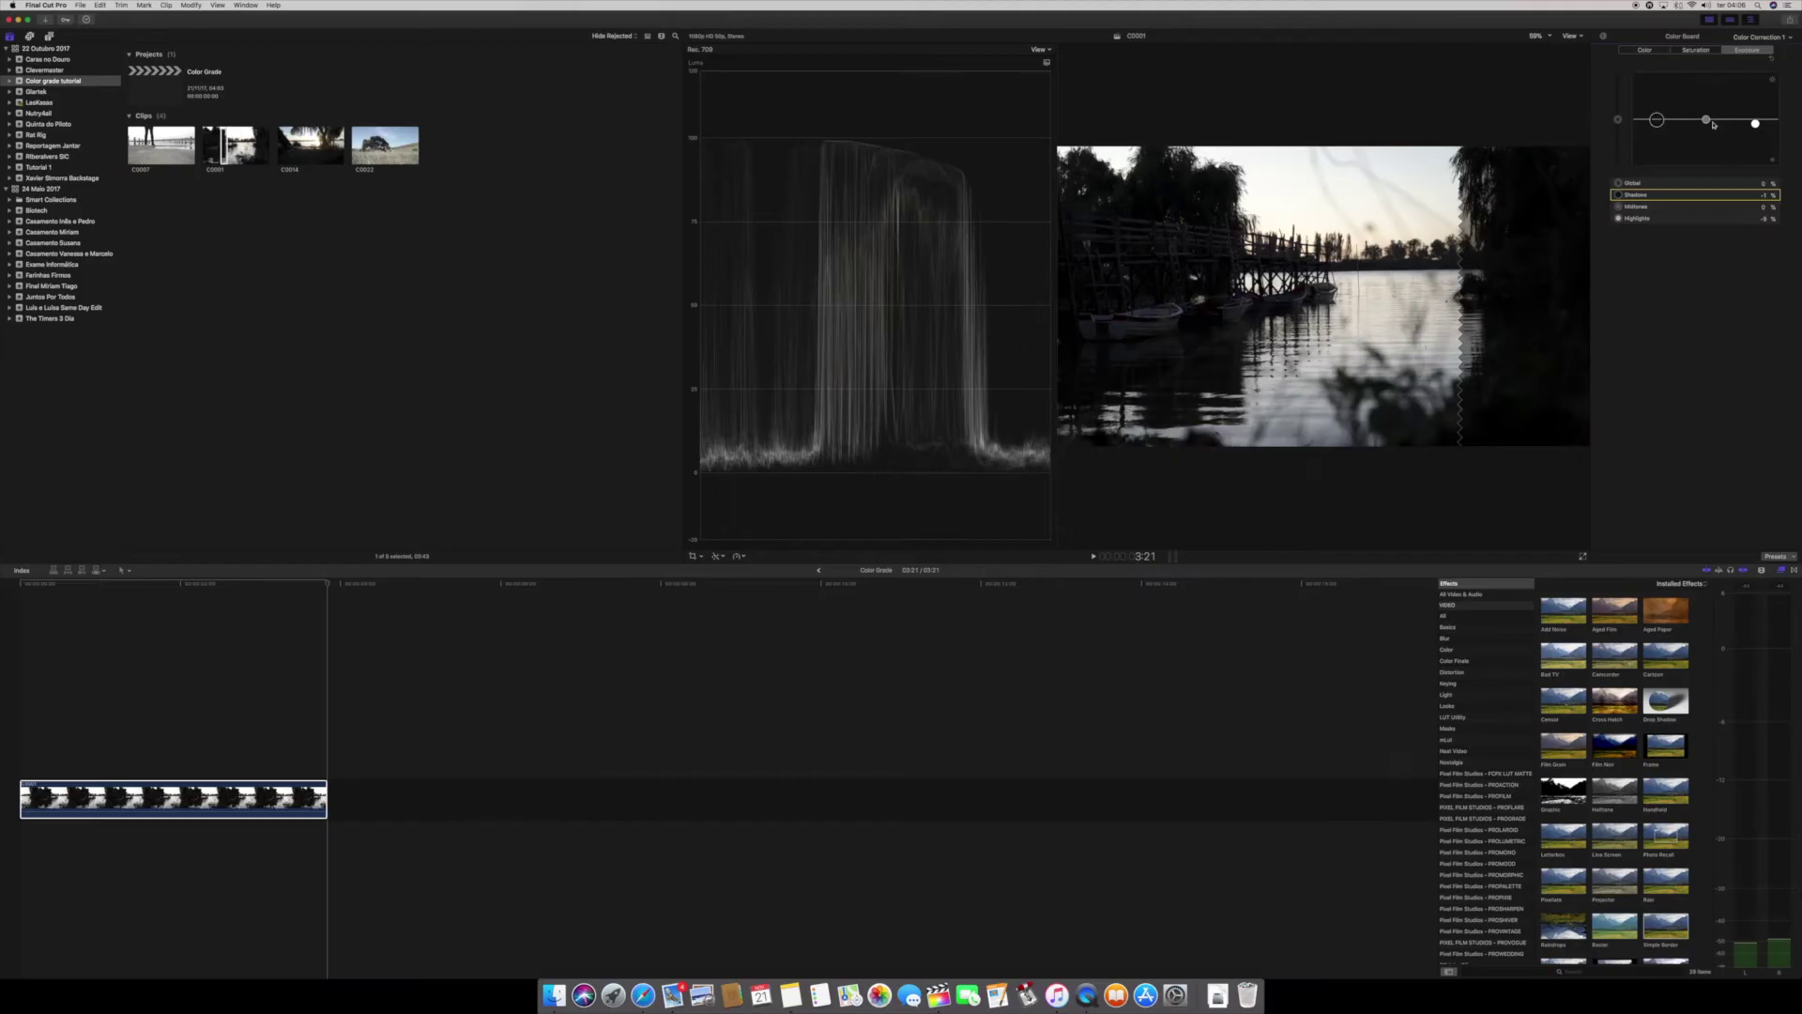
left_click_drag(1708, 121, 1708, 122)
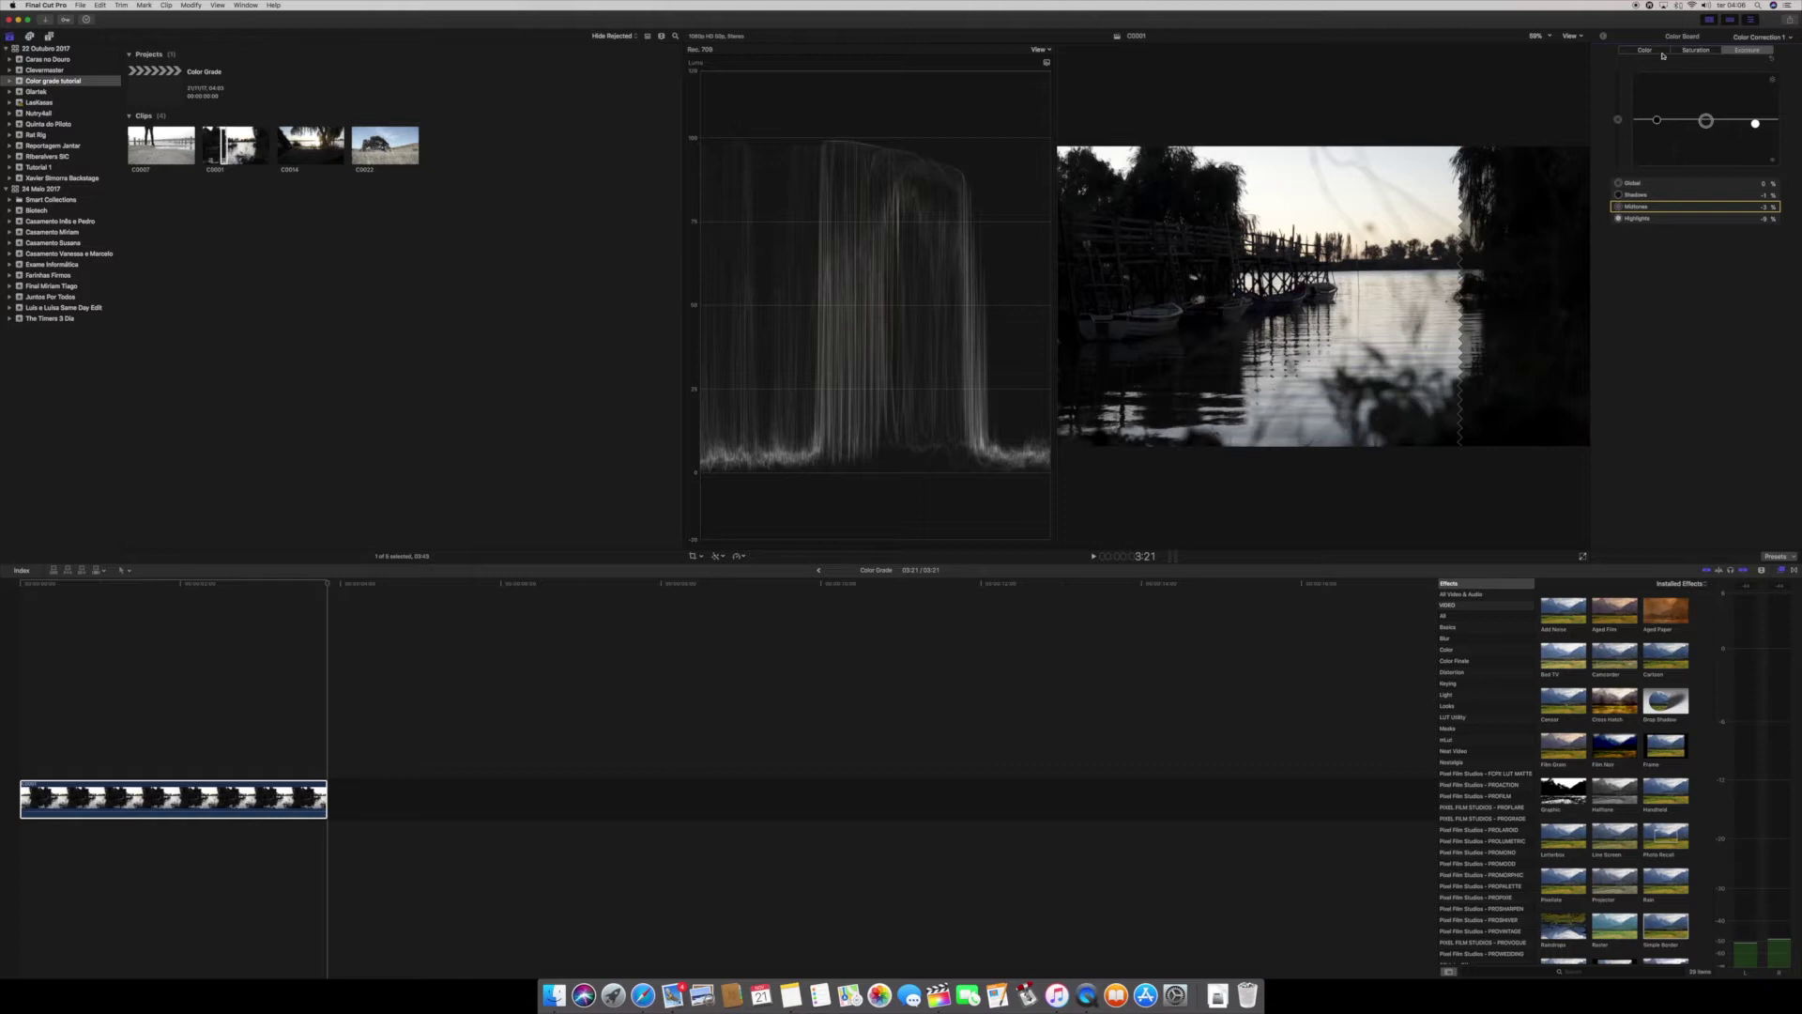
Step: Hide the video scopes and switch the Color Board to its Color tab
left_click(1571, 36)
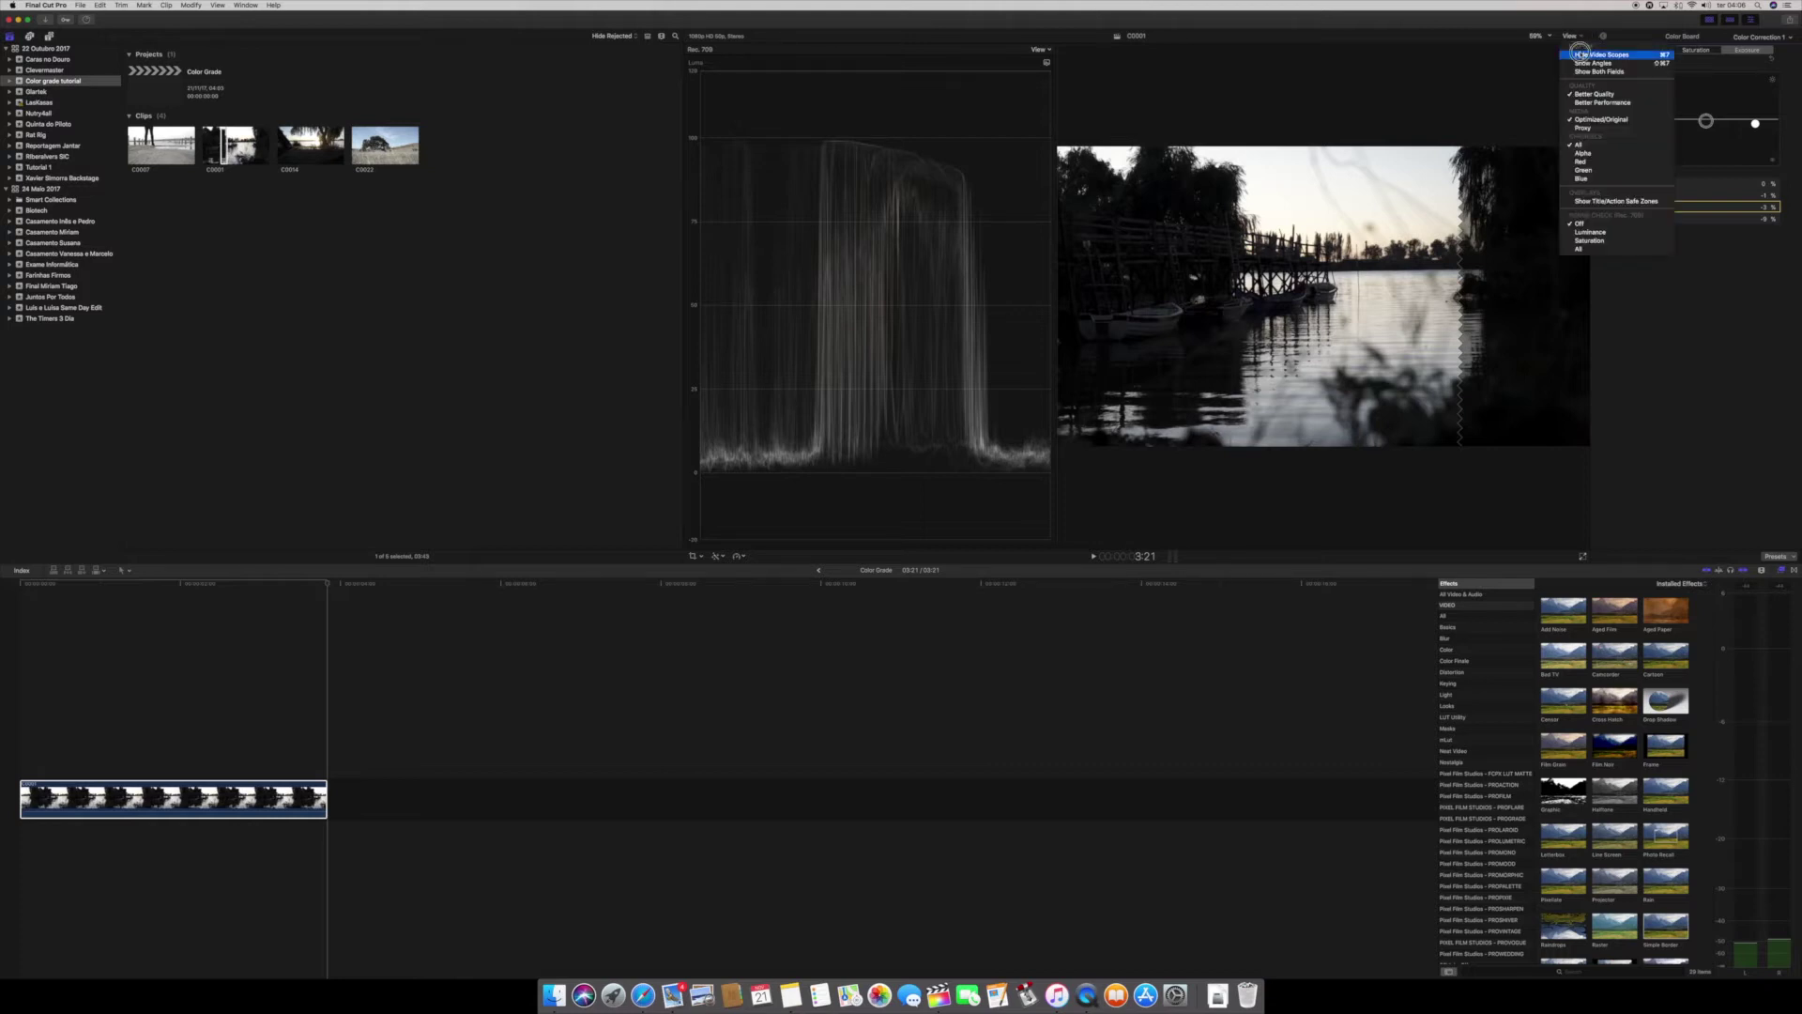
left_click(1581, 54)
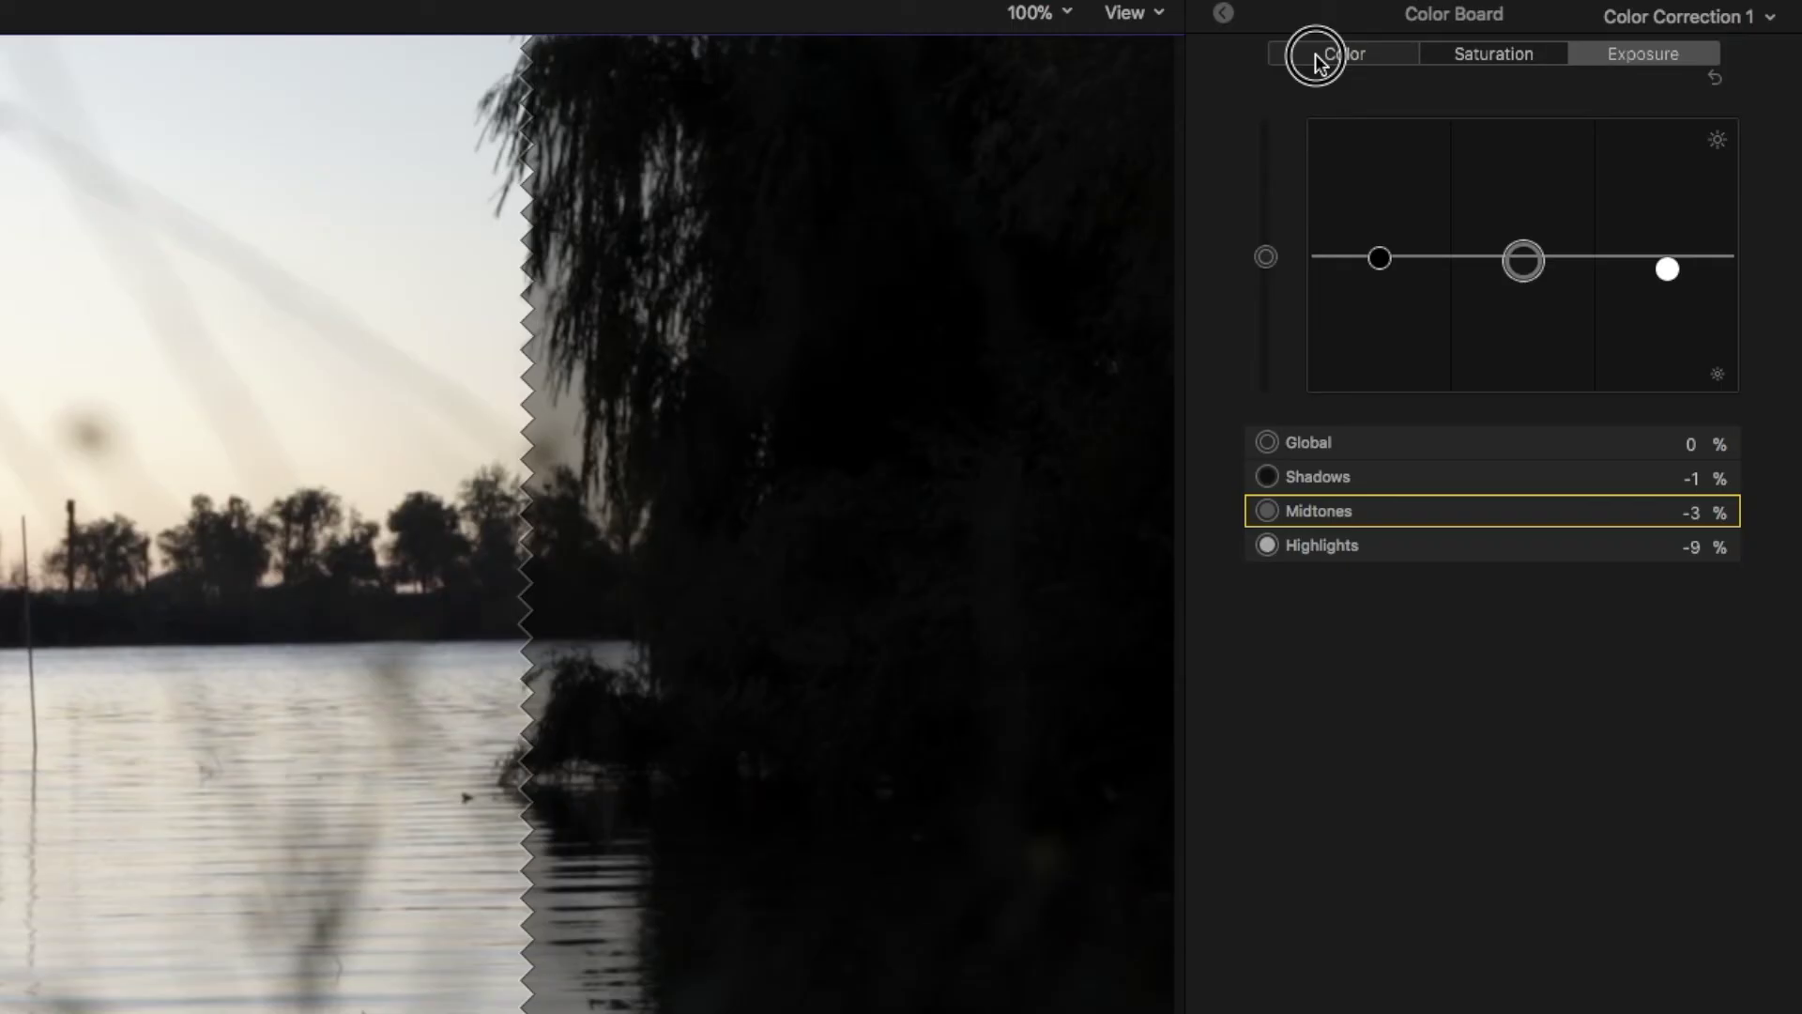
left_click(1636, 51)
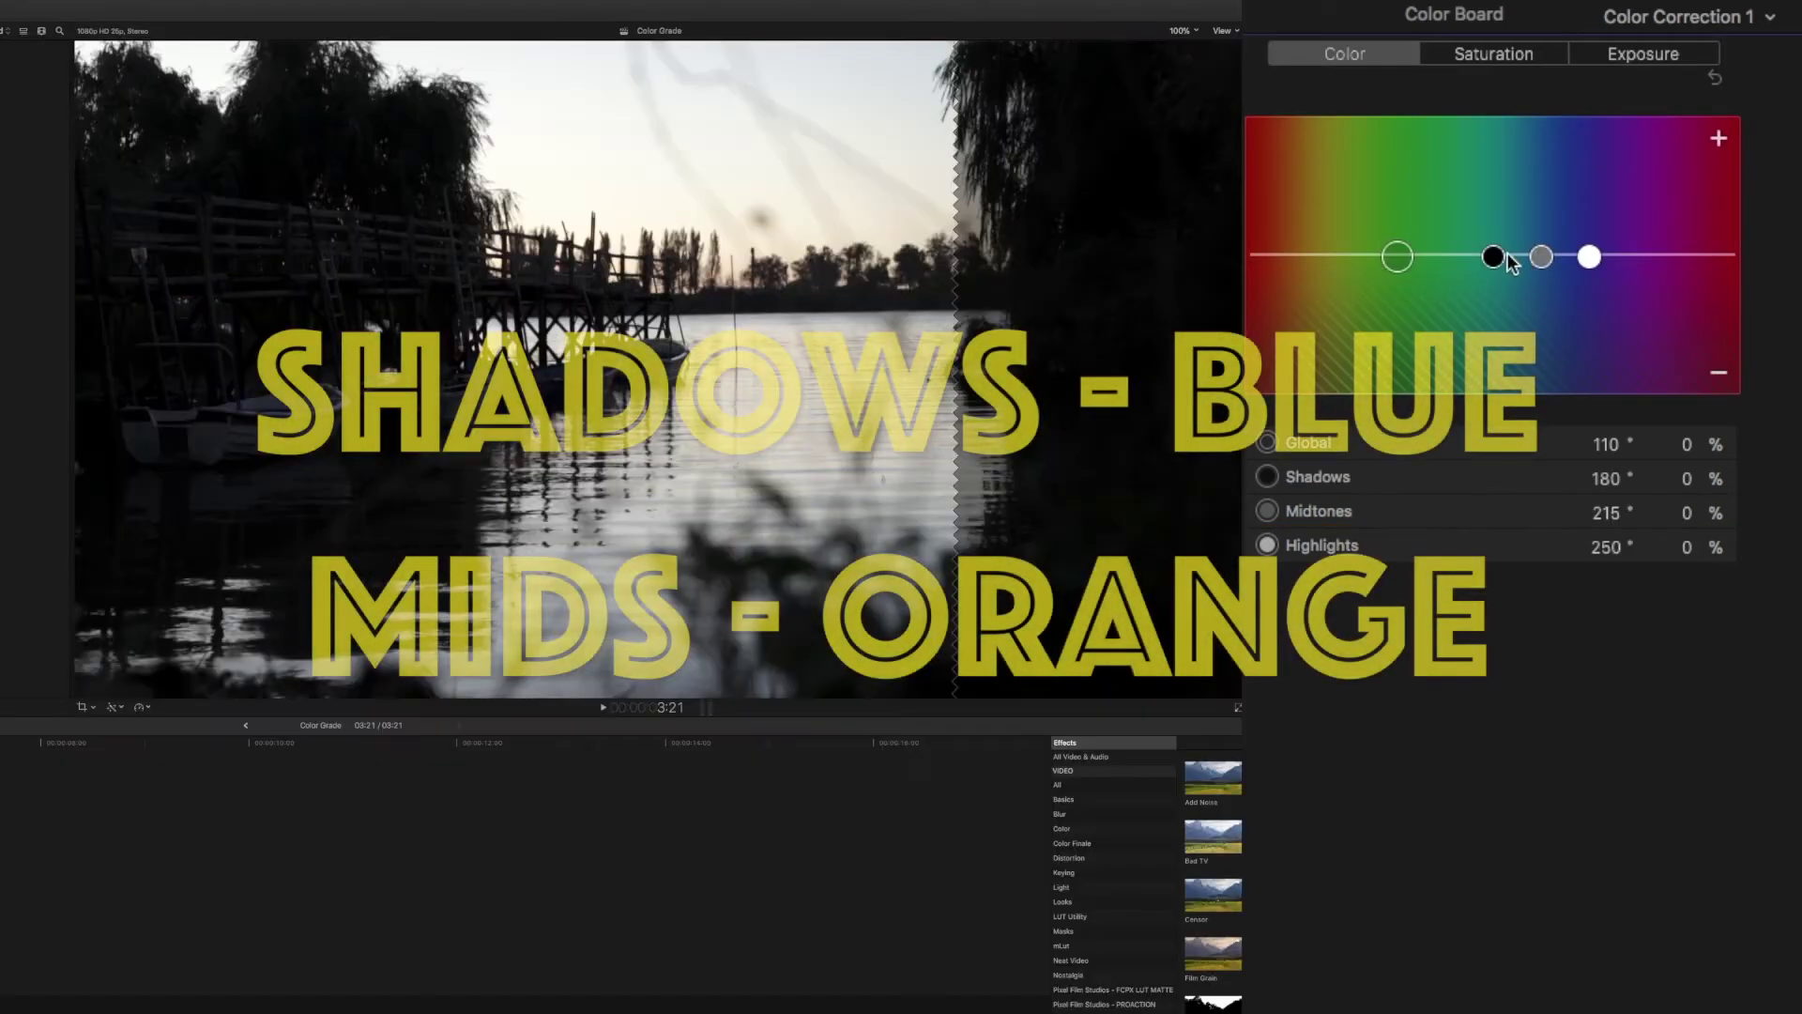
Step: Tint the shadows blue at about 201°, then select the midtones colour puck
left_click_drag(1493, 257, 1537, 275)
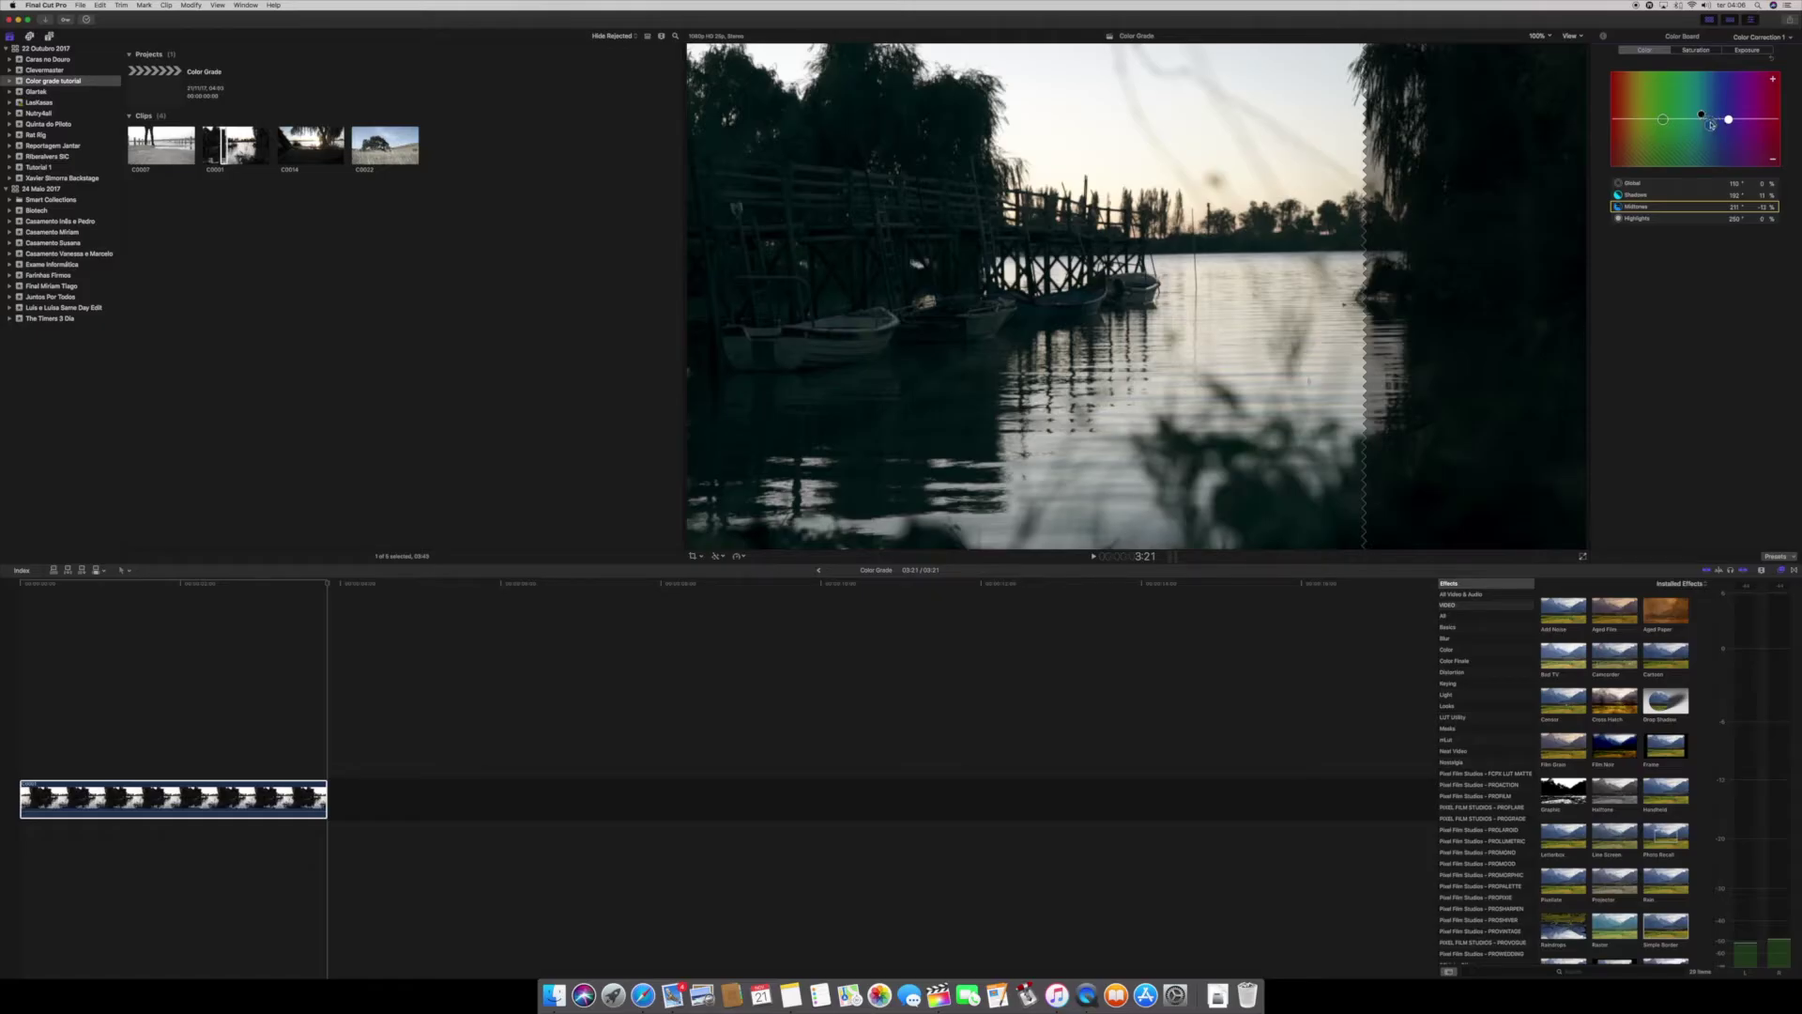
left_click(1702, 114)
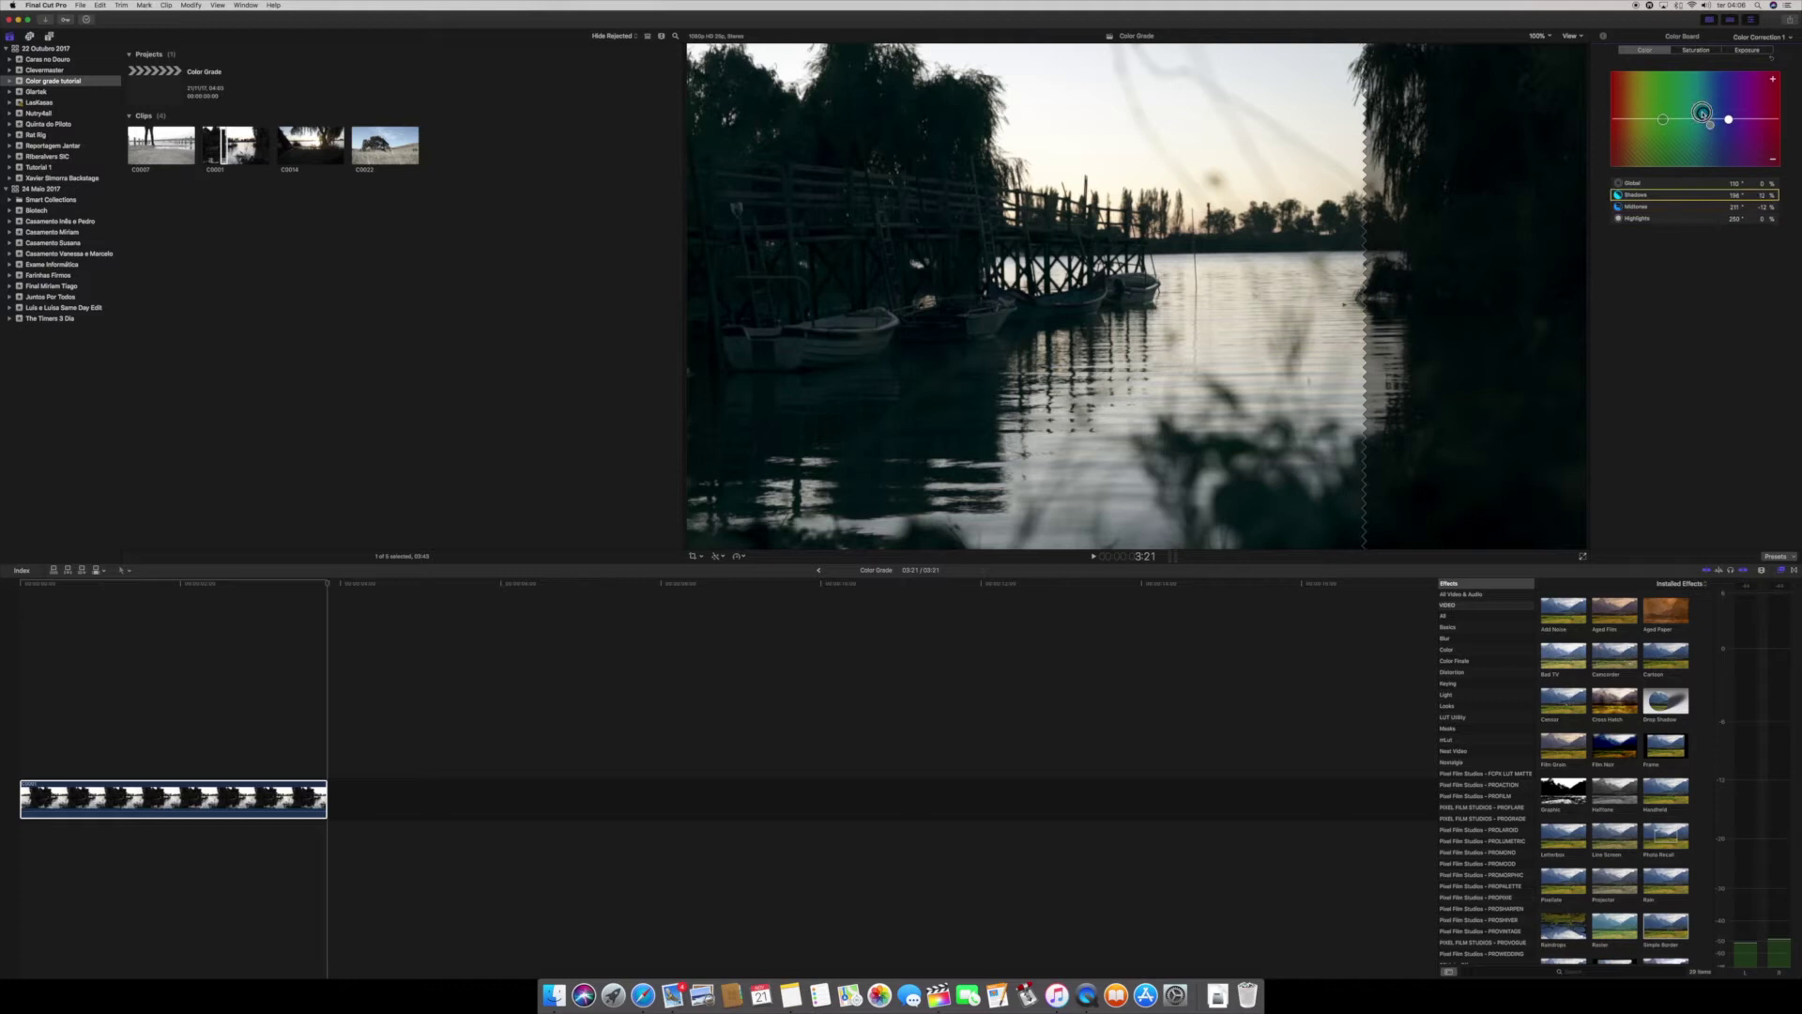
left_click_drag(1703, 113, 1706, 112)
left_click(1710, 126)
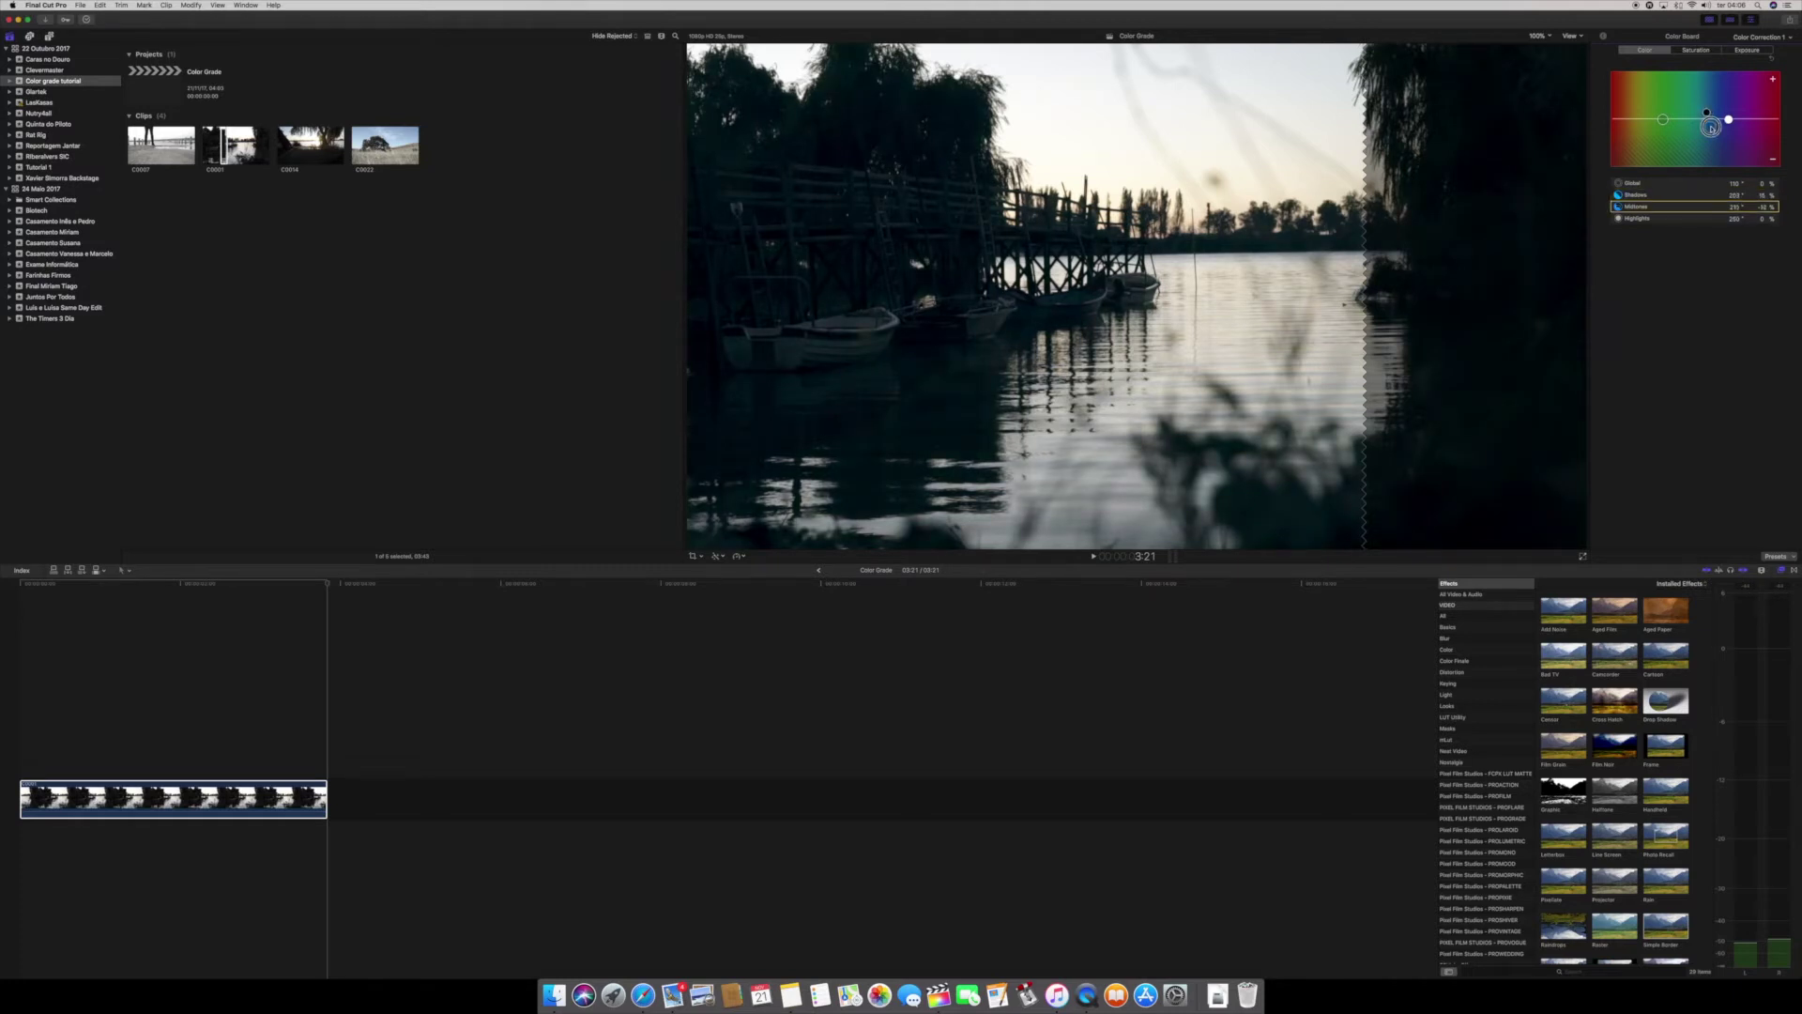
Step: Toggle the clip's effects off and on to compare the grade, then list LUT Utility effects
left_click(1604, 38)
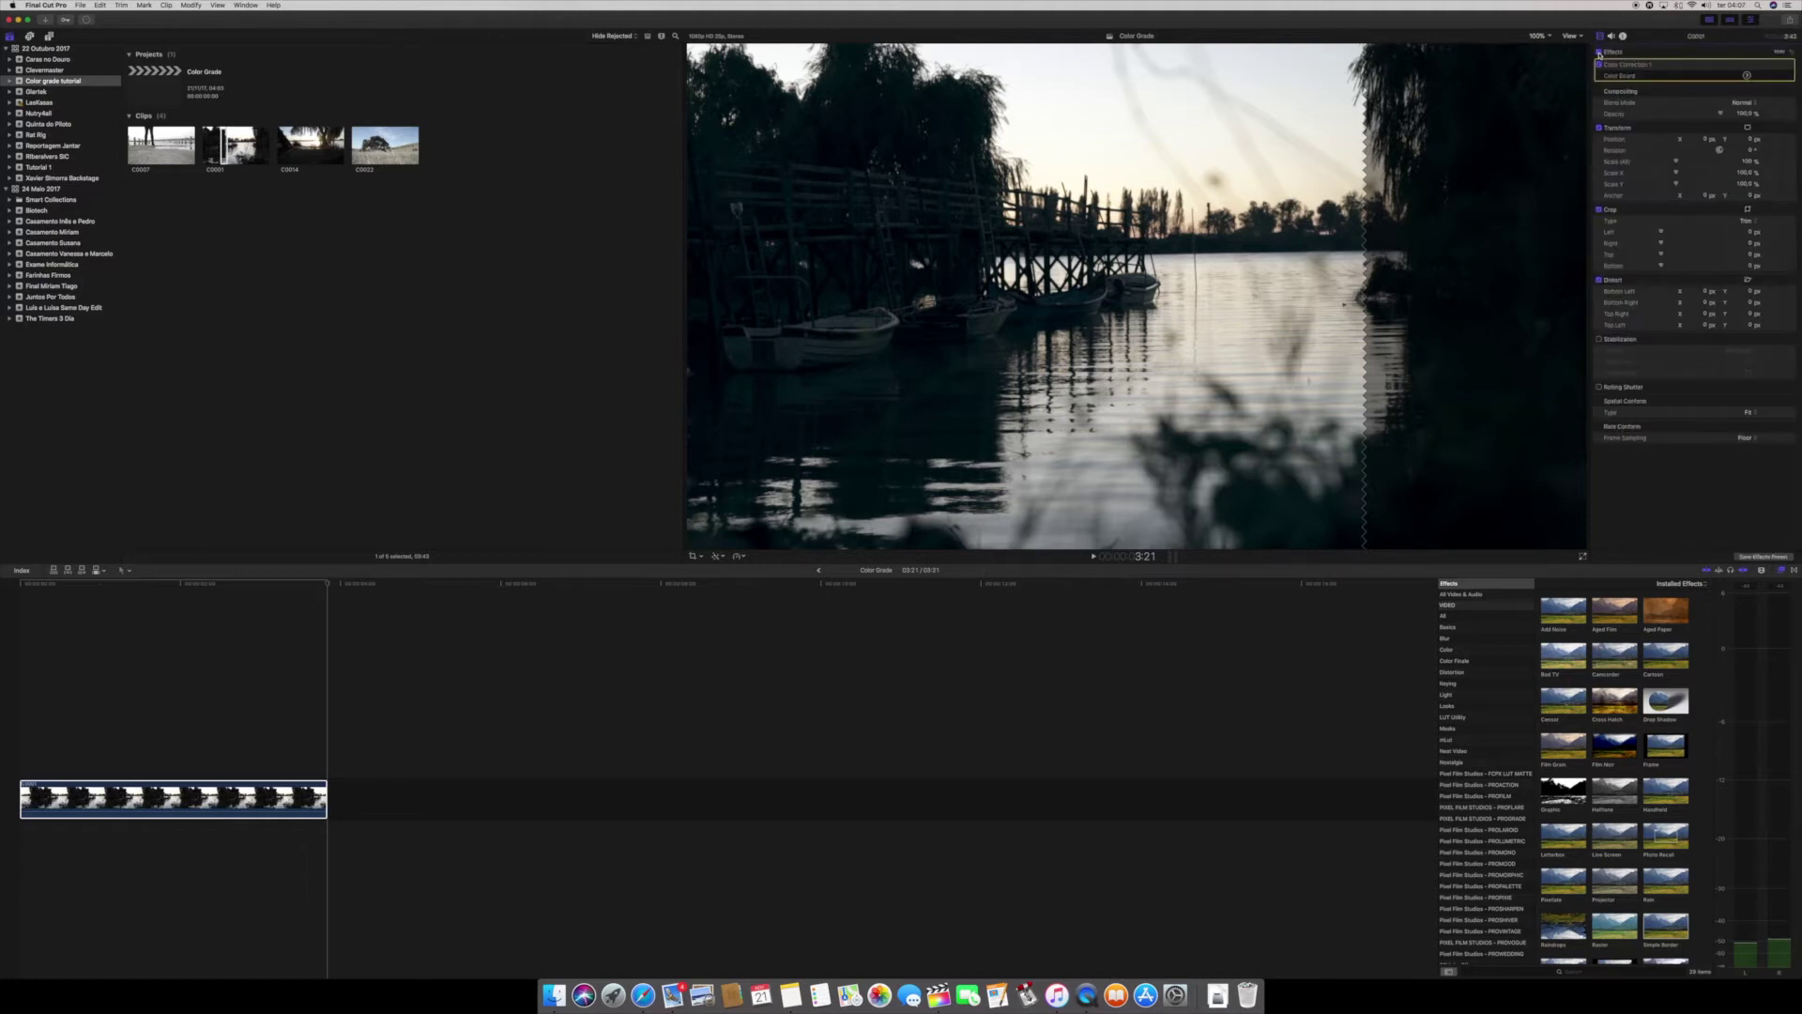
left_click(1600, 52)
left_click(1600, 53)
left_click(1600, 53)
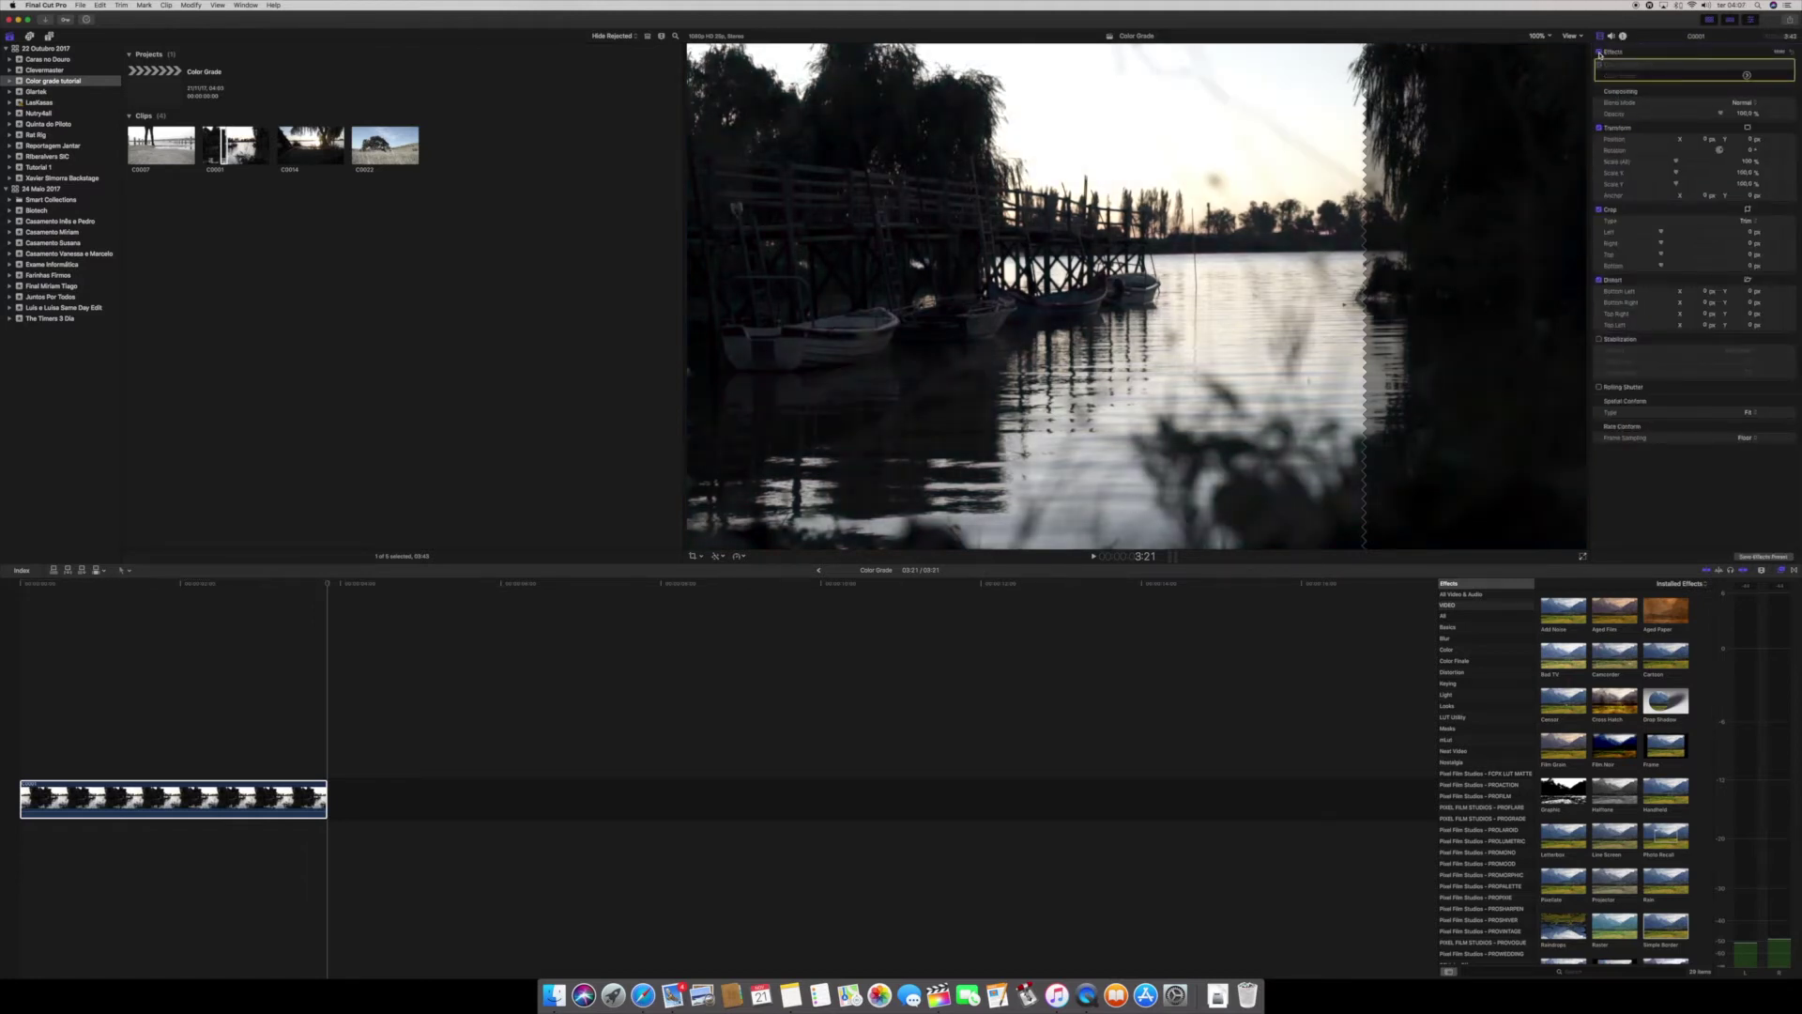
left_click(1600, 52)
left_click(1600, 53)
left_click(1600, 53)
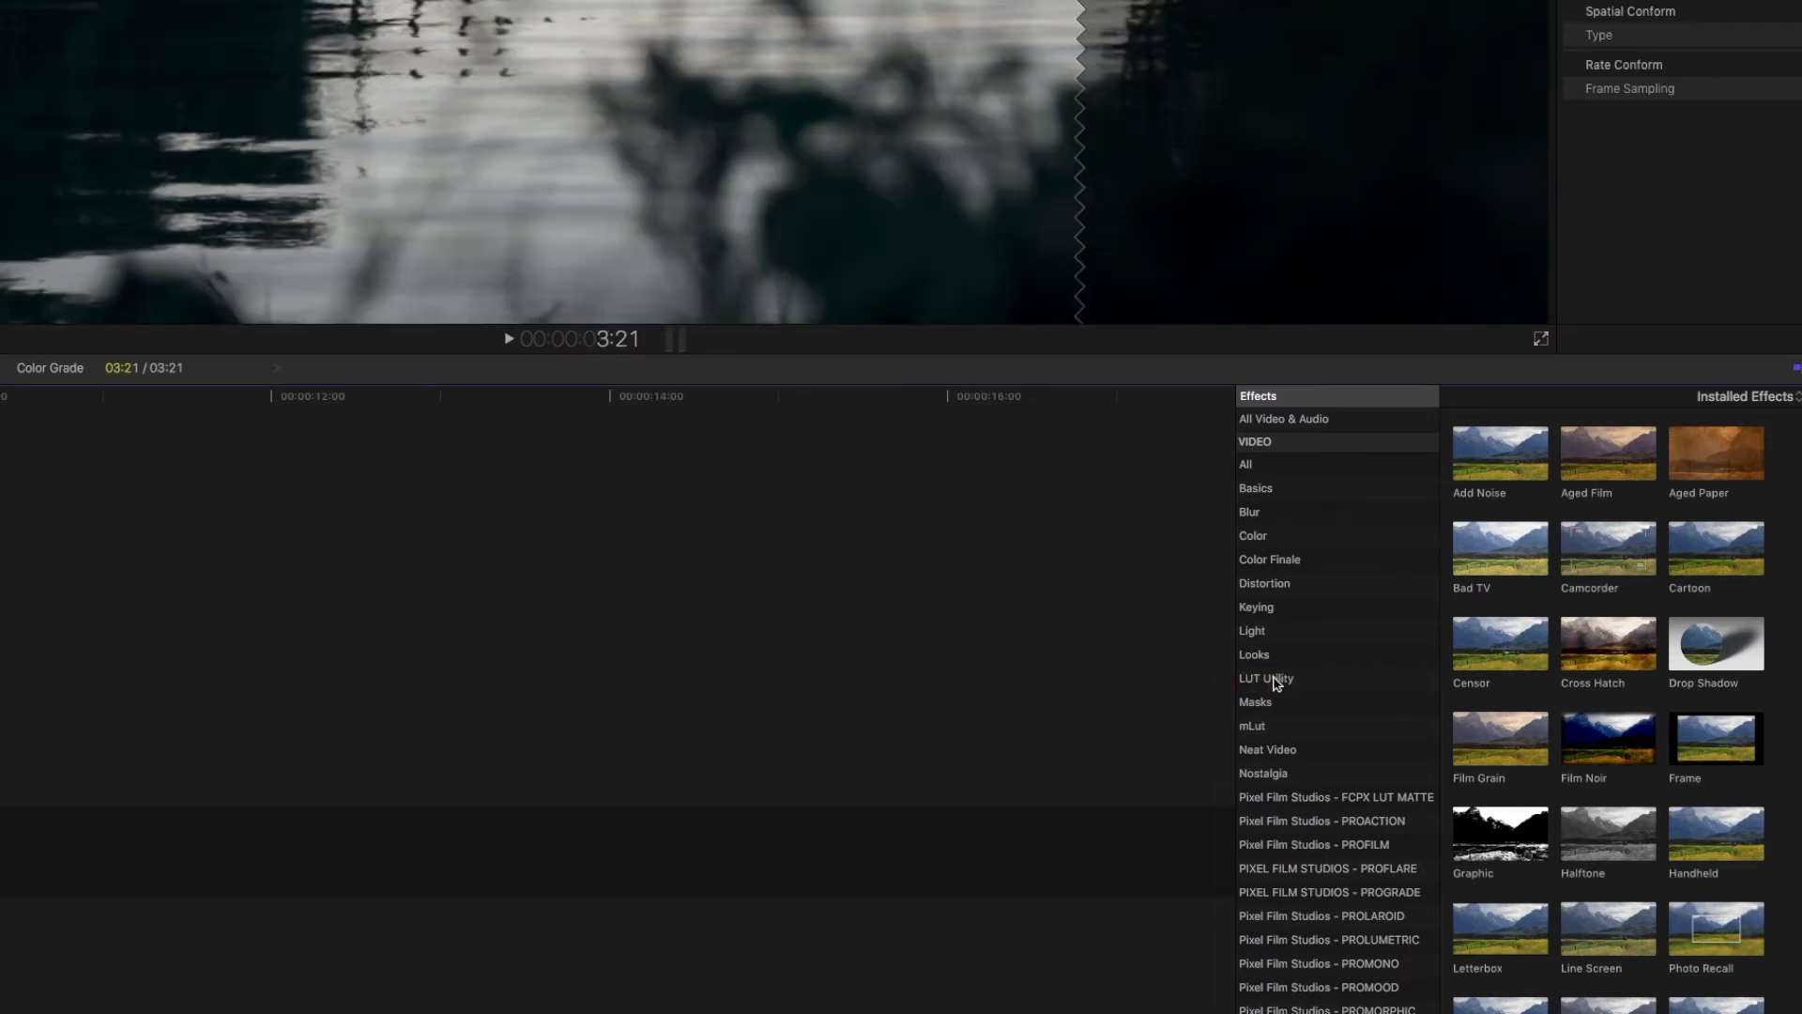
left_click(1272, 680)
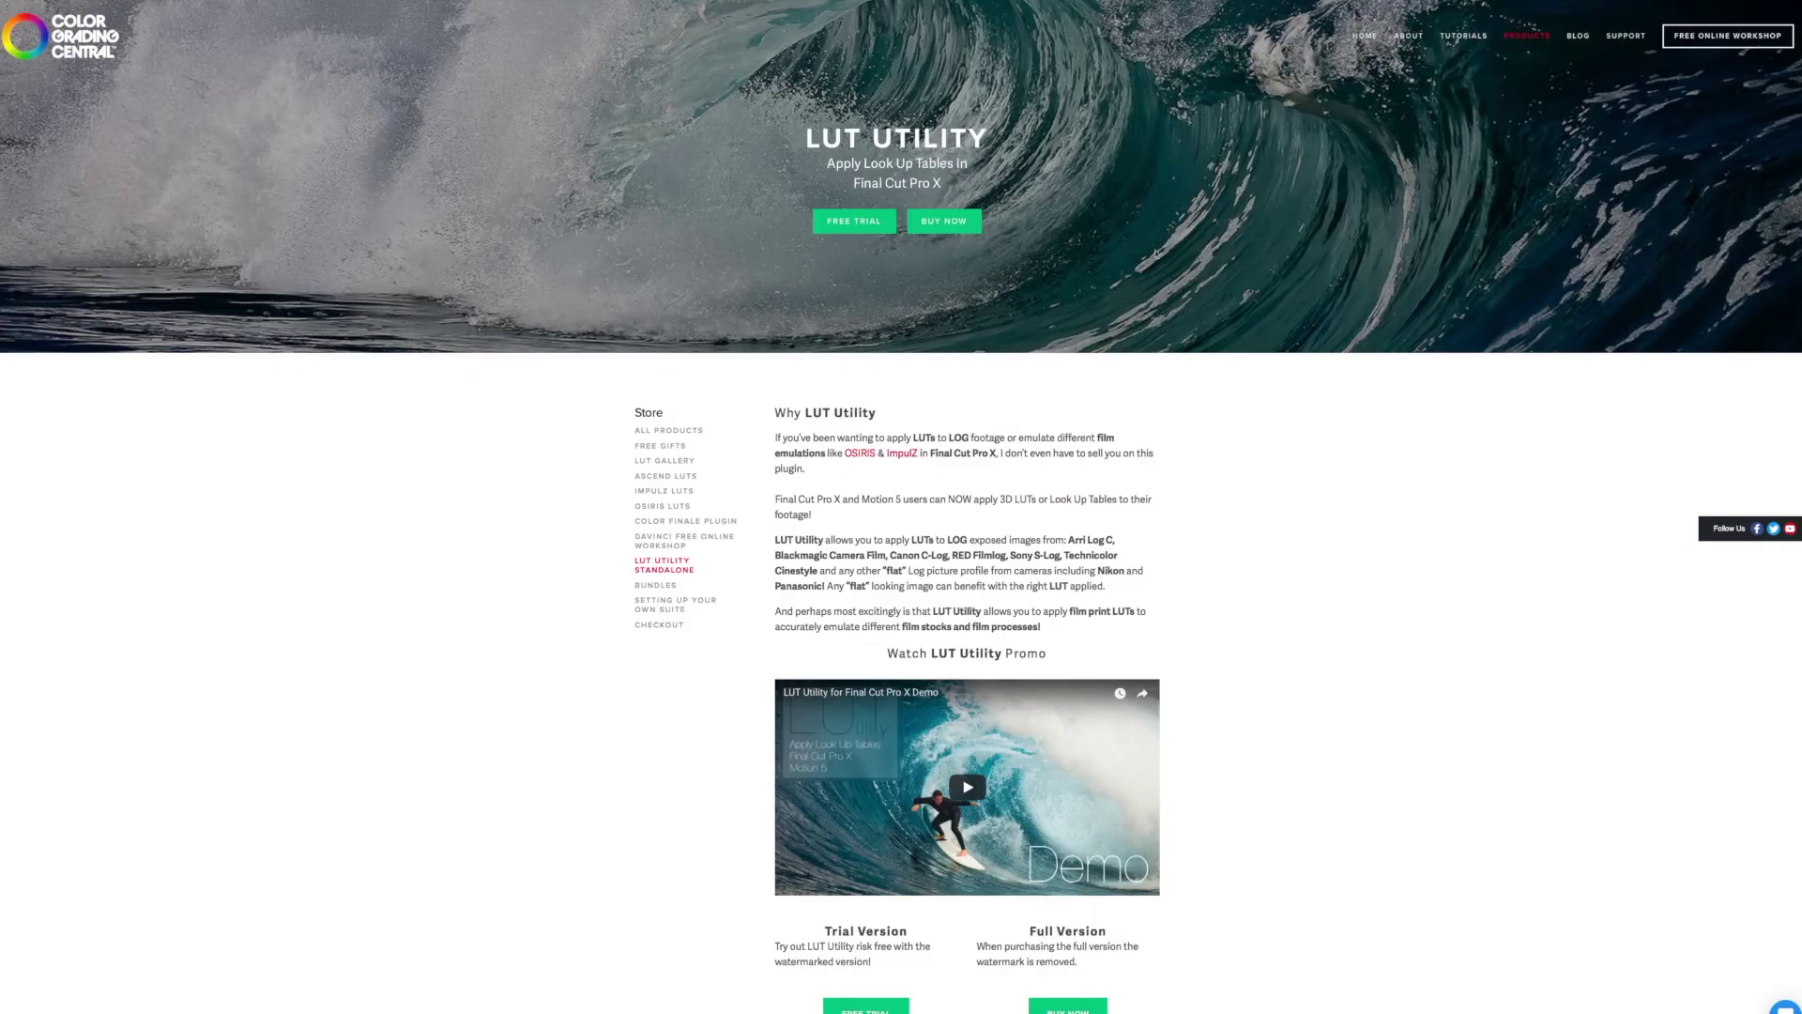
scroll(759, 357, "down", 5)
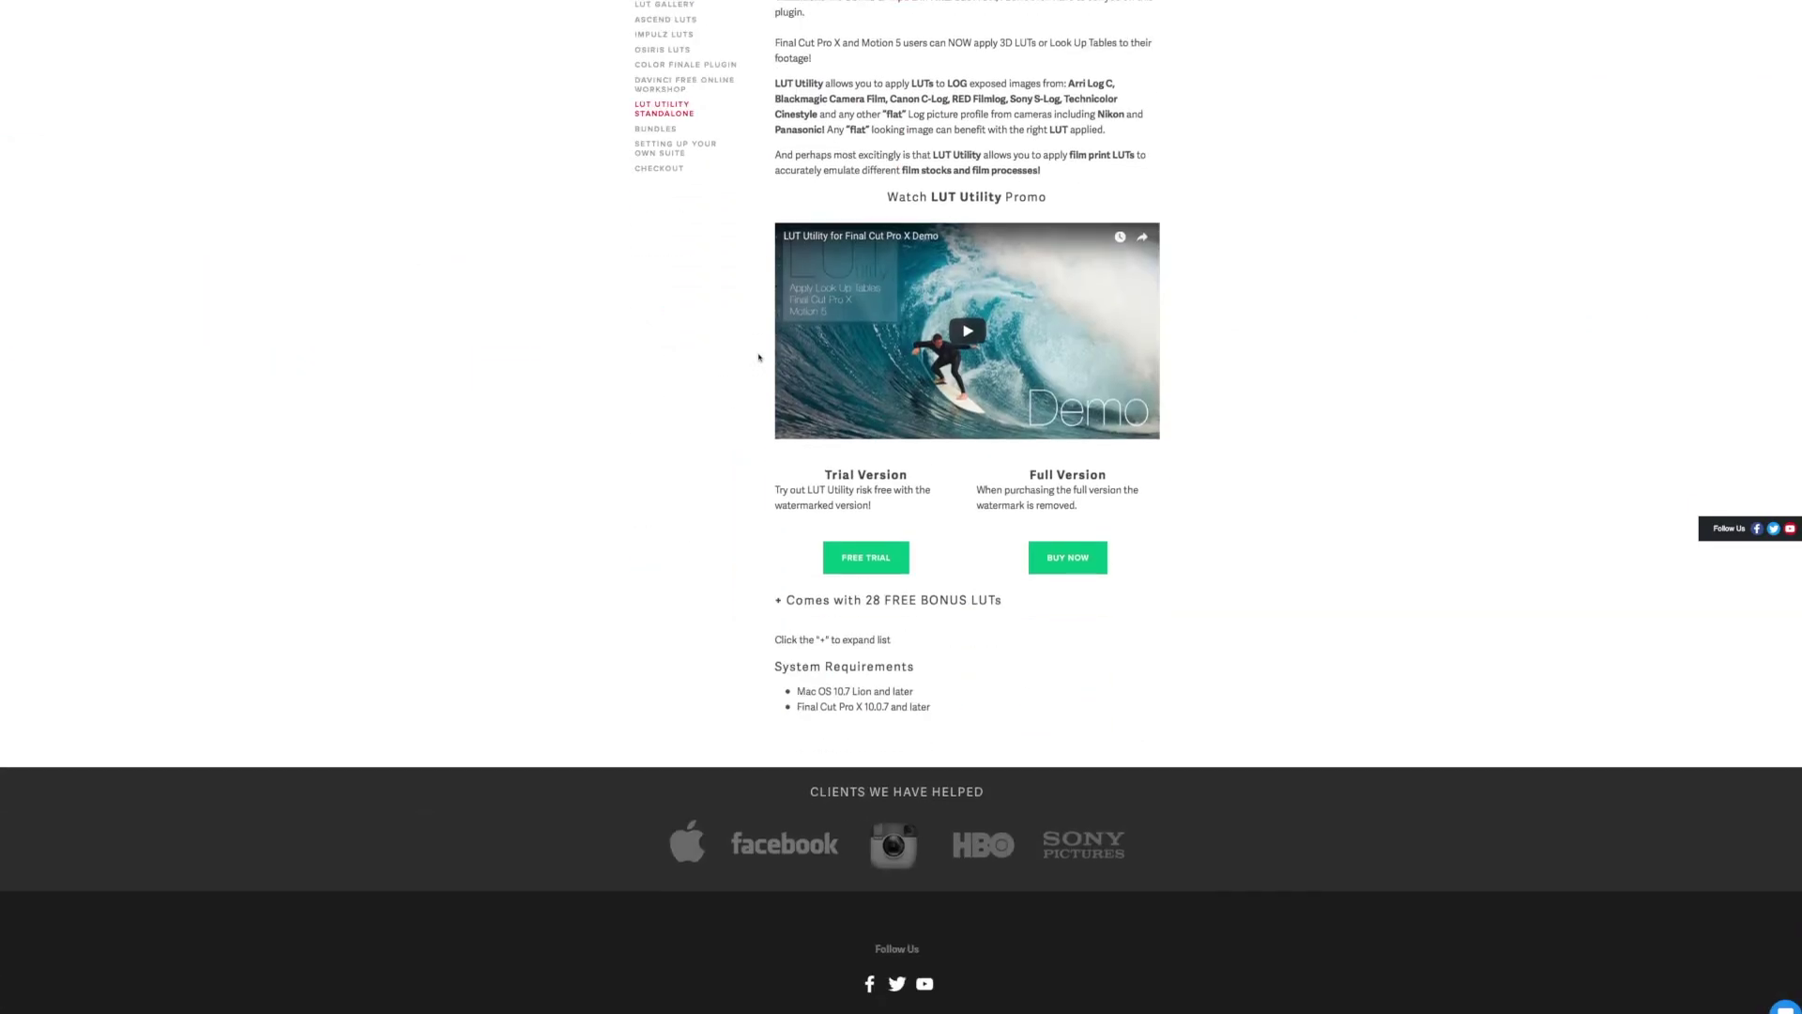
scroll(758, 357, "up", 5)
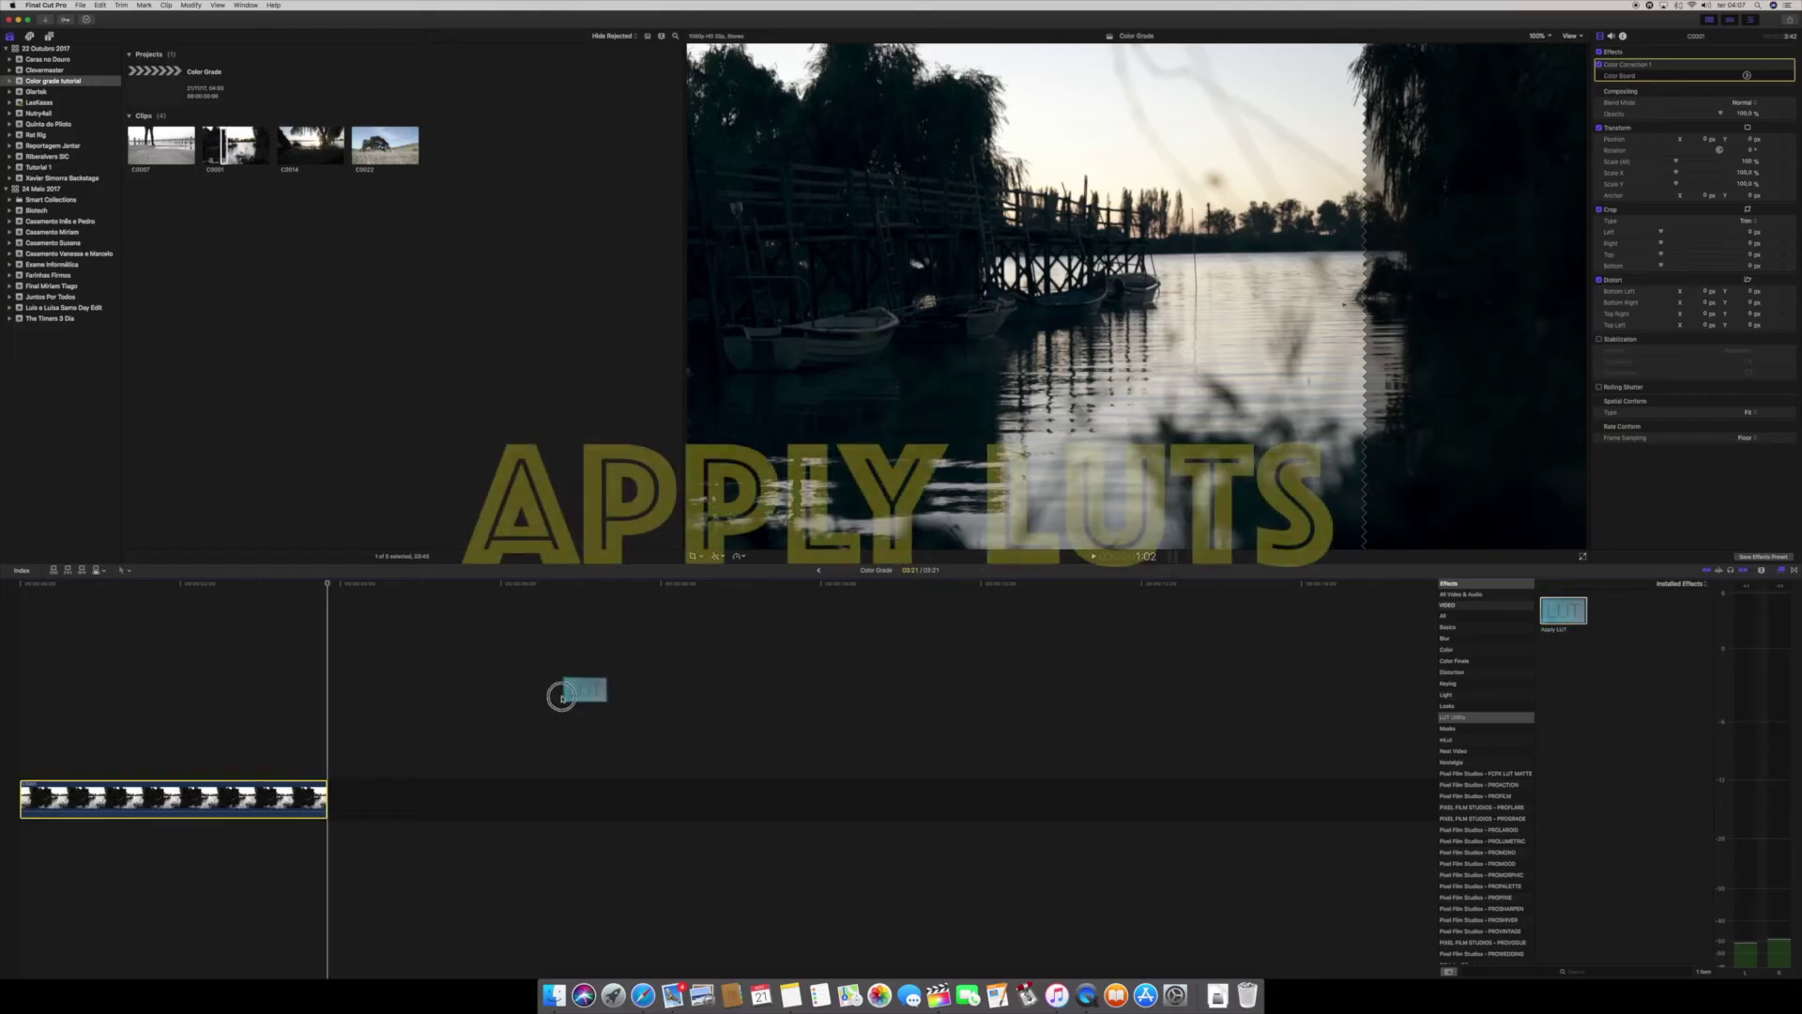
left_click_drag(576, 686, 314, 770)
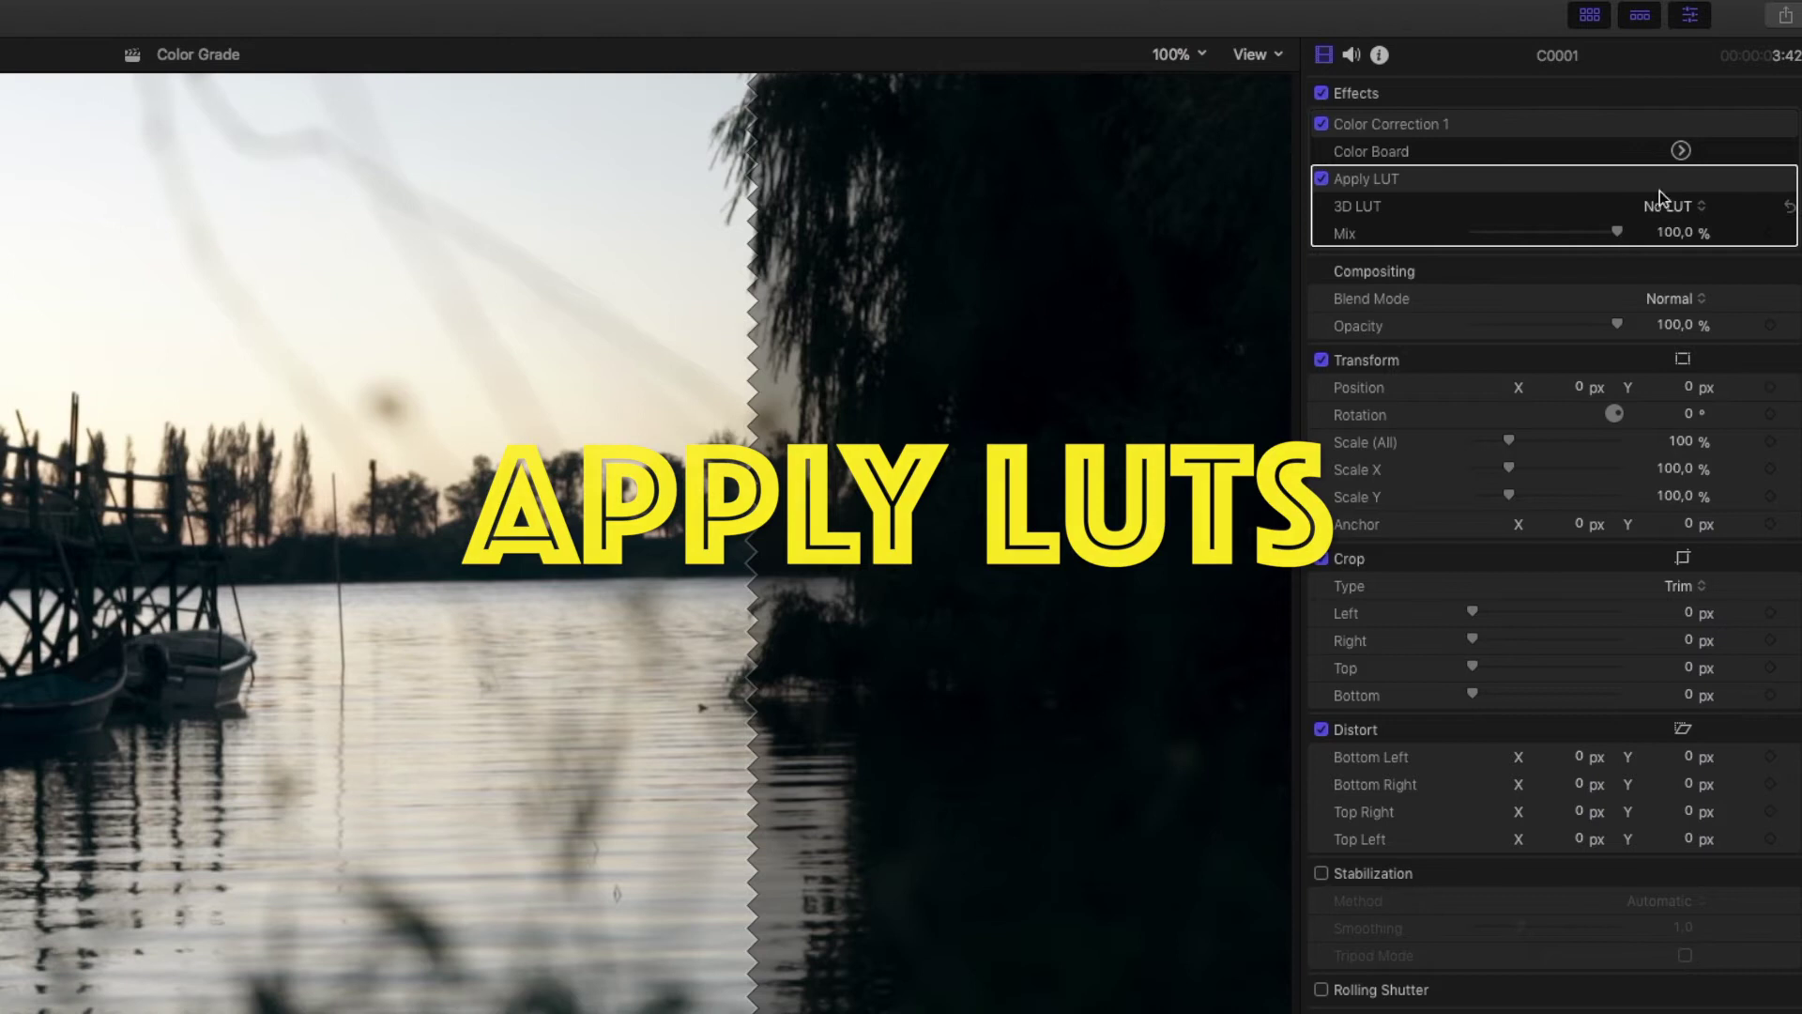
Step: Load the TEALORANGE1 LUT in Apply LUT and set its Mix to about a third
left_click(1665, 208)
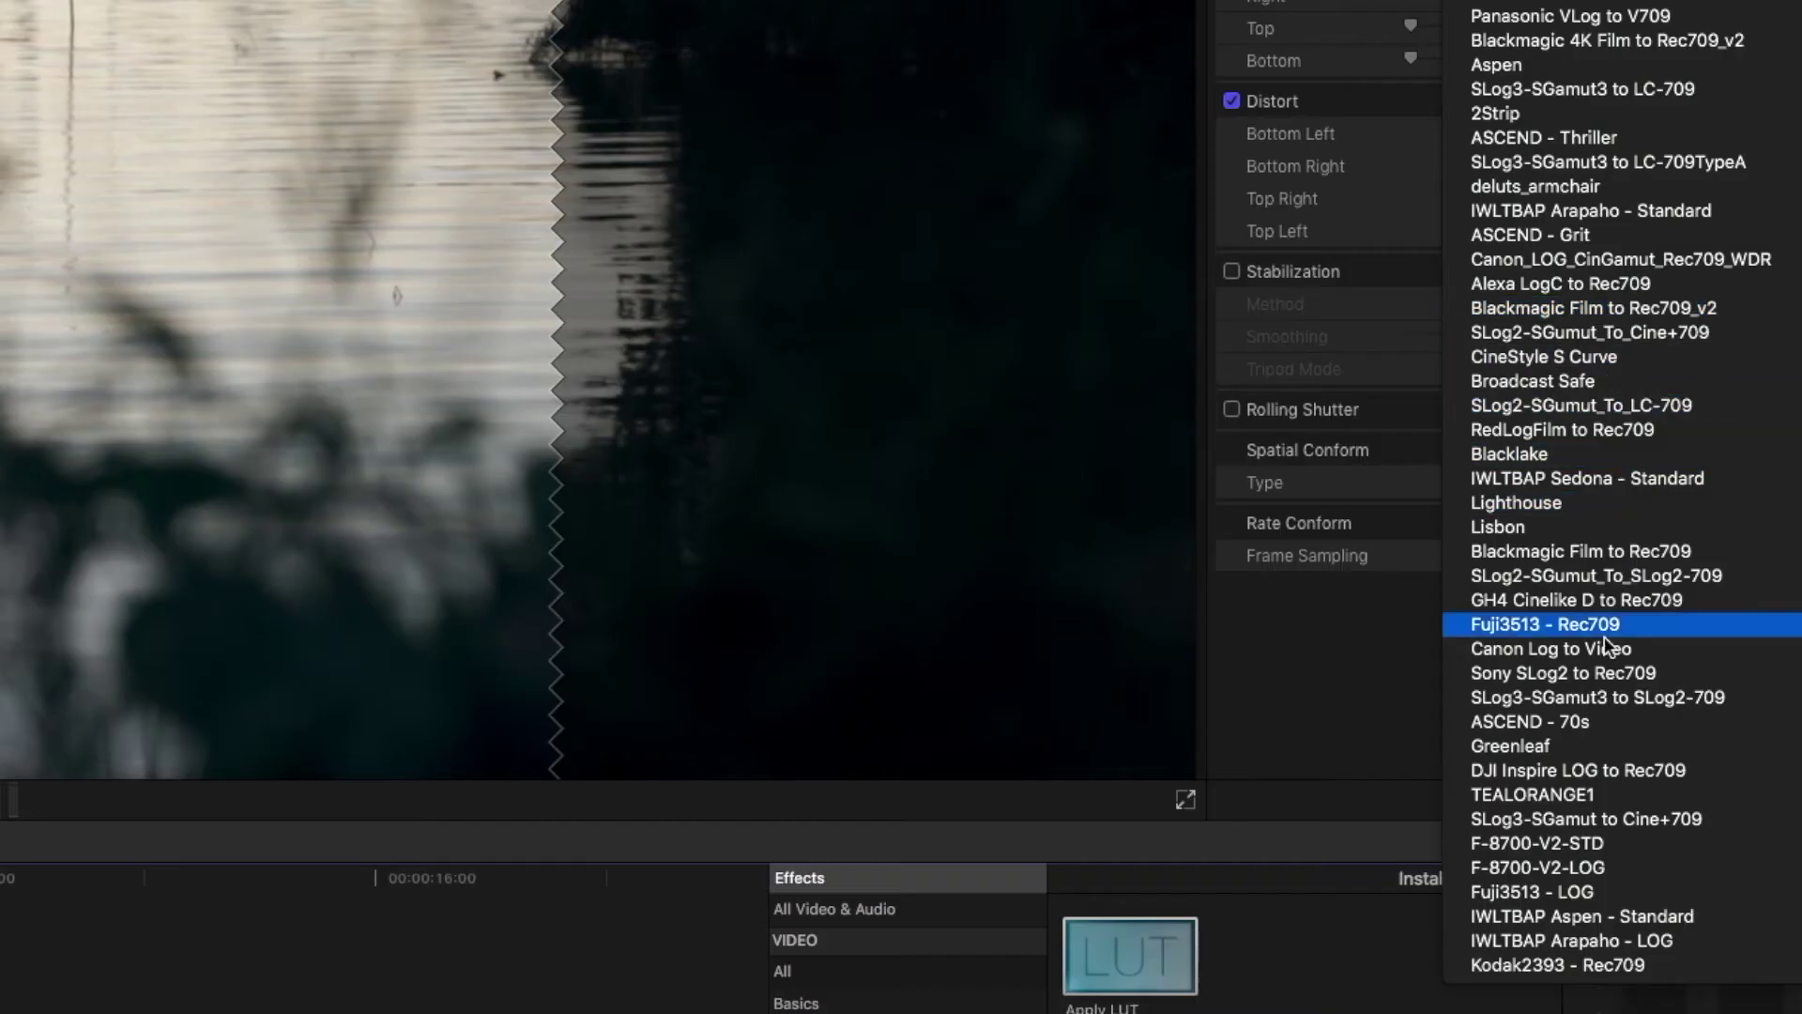
left_click(1546, 795)
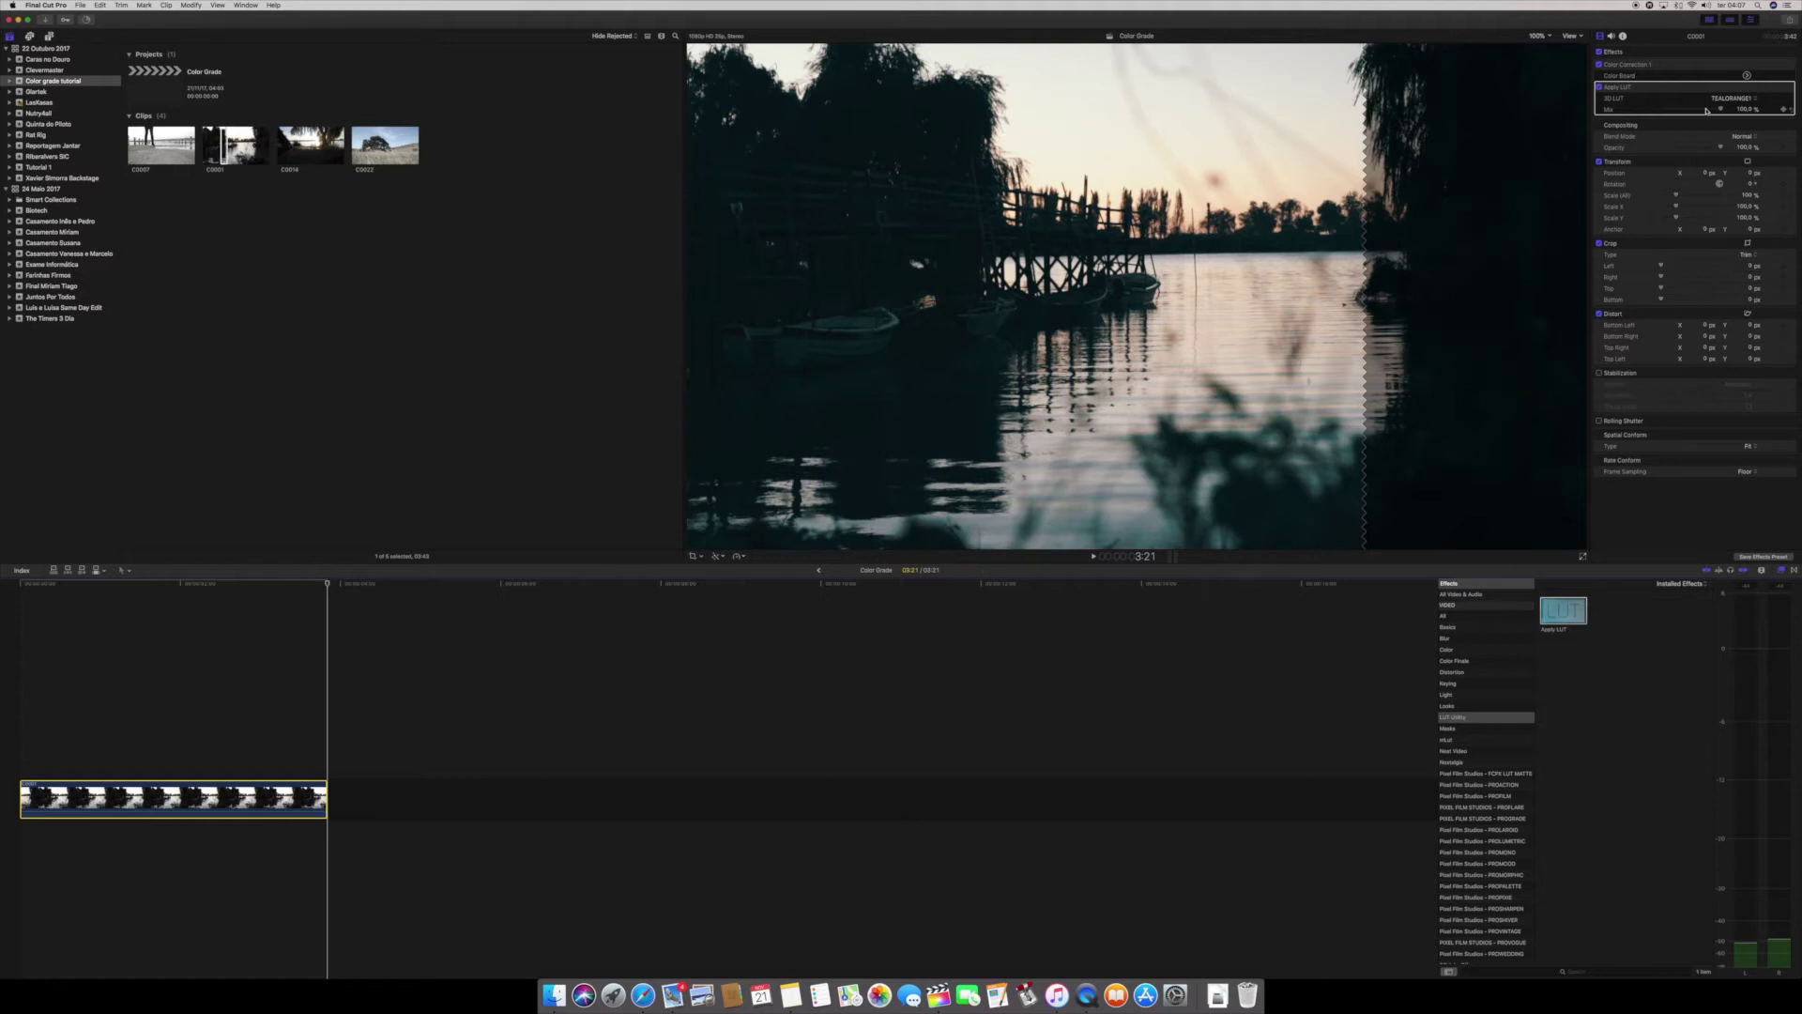
left_click(1706, 110)
left_click_drag(1706, 110, 1610, 117)
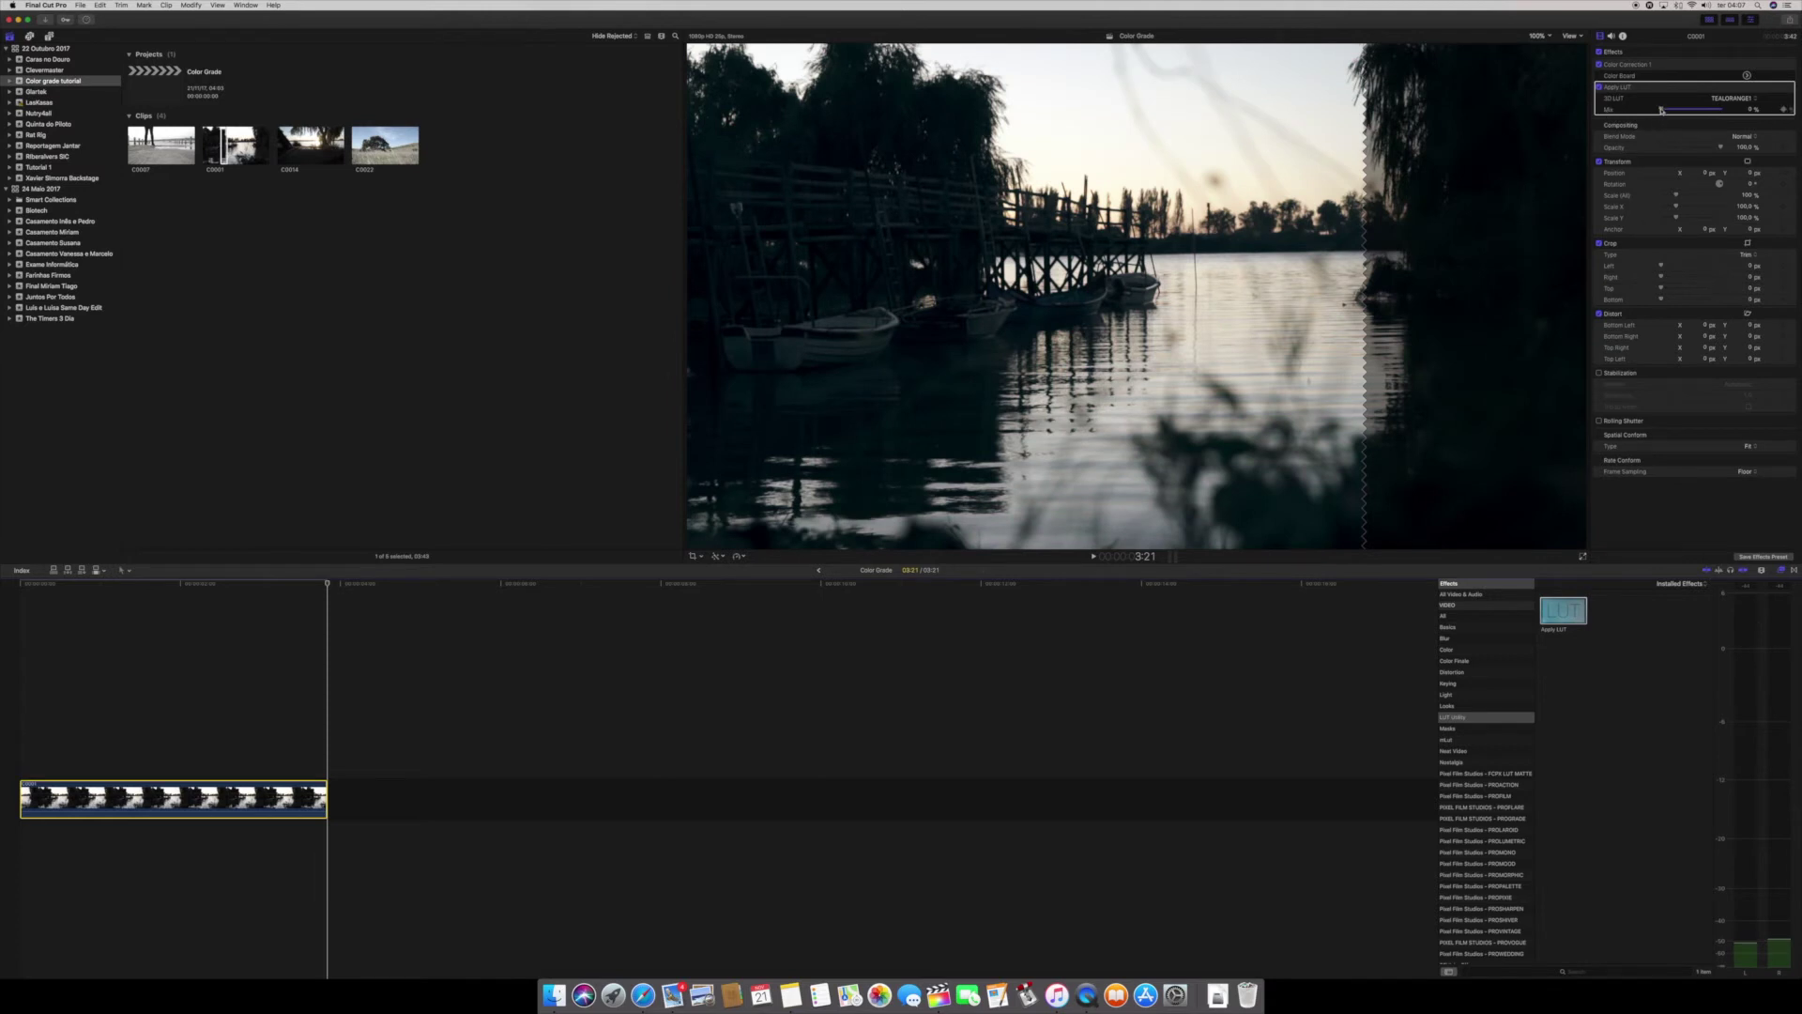
mouse_move(1661, 110)
left_mouse_down()
mouse_move(1703, 108)
mouse_move(1685, 109)
left_mouse_up()
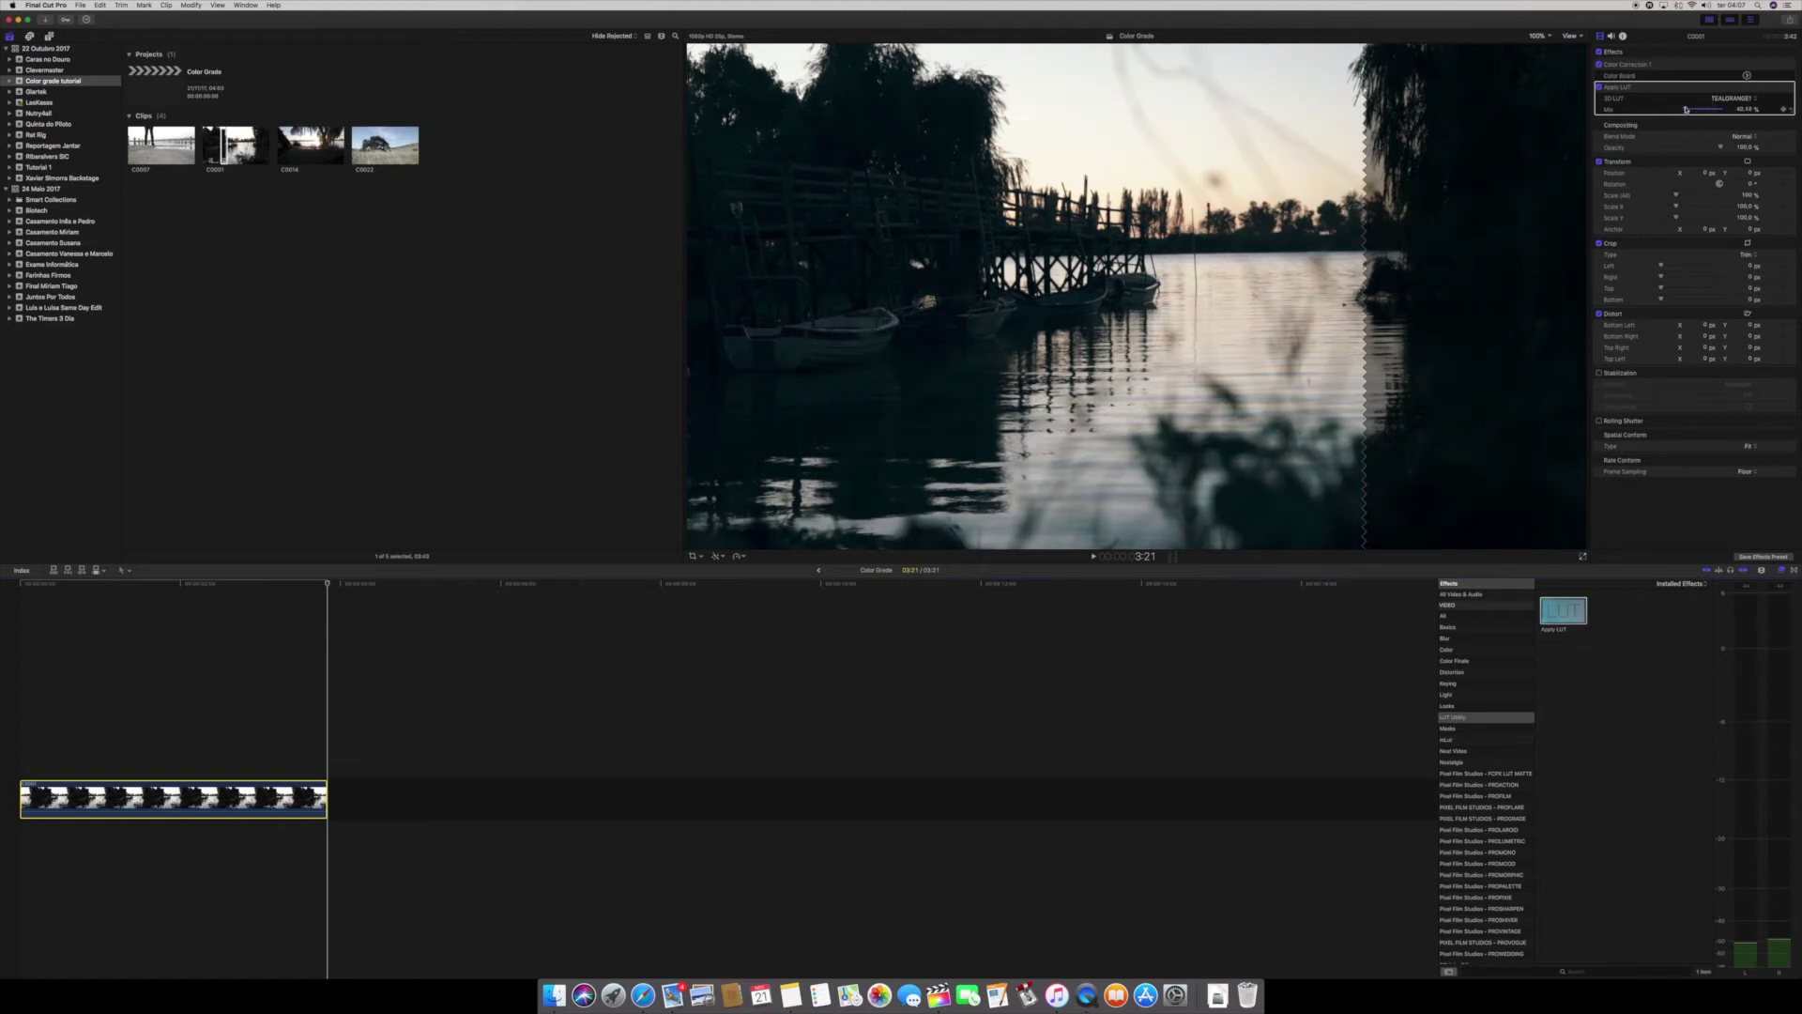
Step: Compare the LUT grade with effects off and on, then add a second Apply LUT
left_click(1601, 53)
left_click(1600, 53)
left_click(1601, 53)
left_click(1601, 53)
left_click_drag(1687, 110, 1687, 109)
left_click_drag(1573, 607, 192, 805)
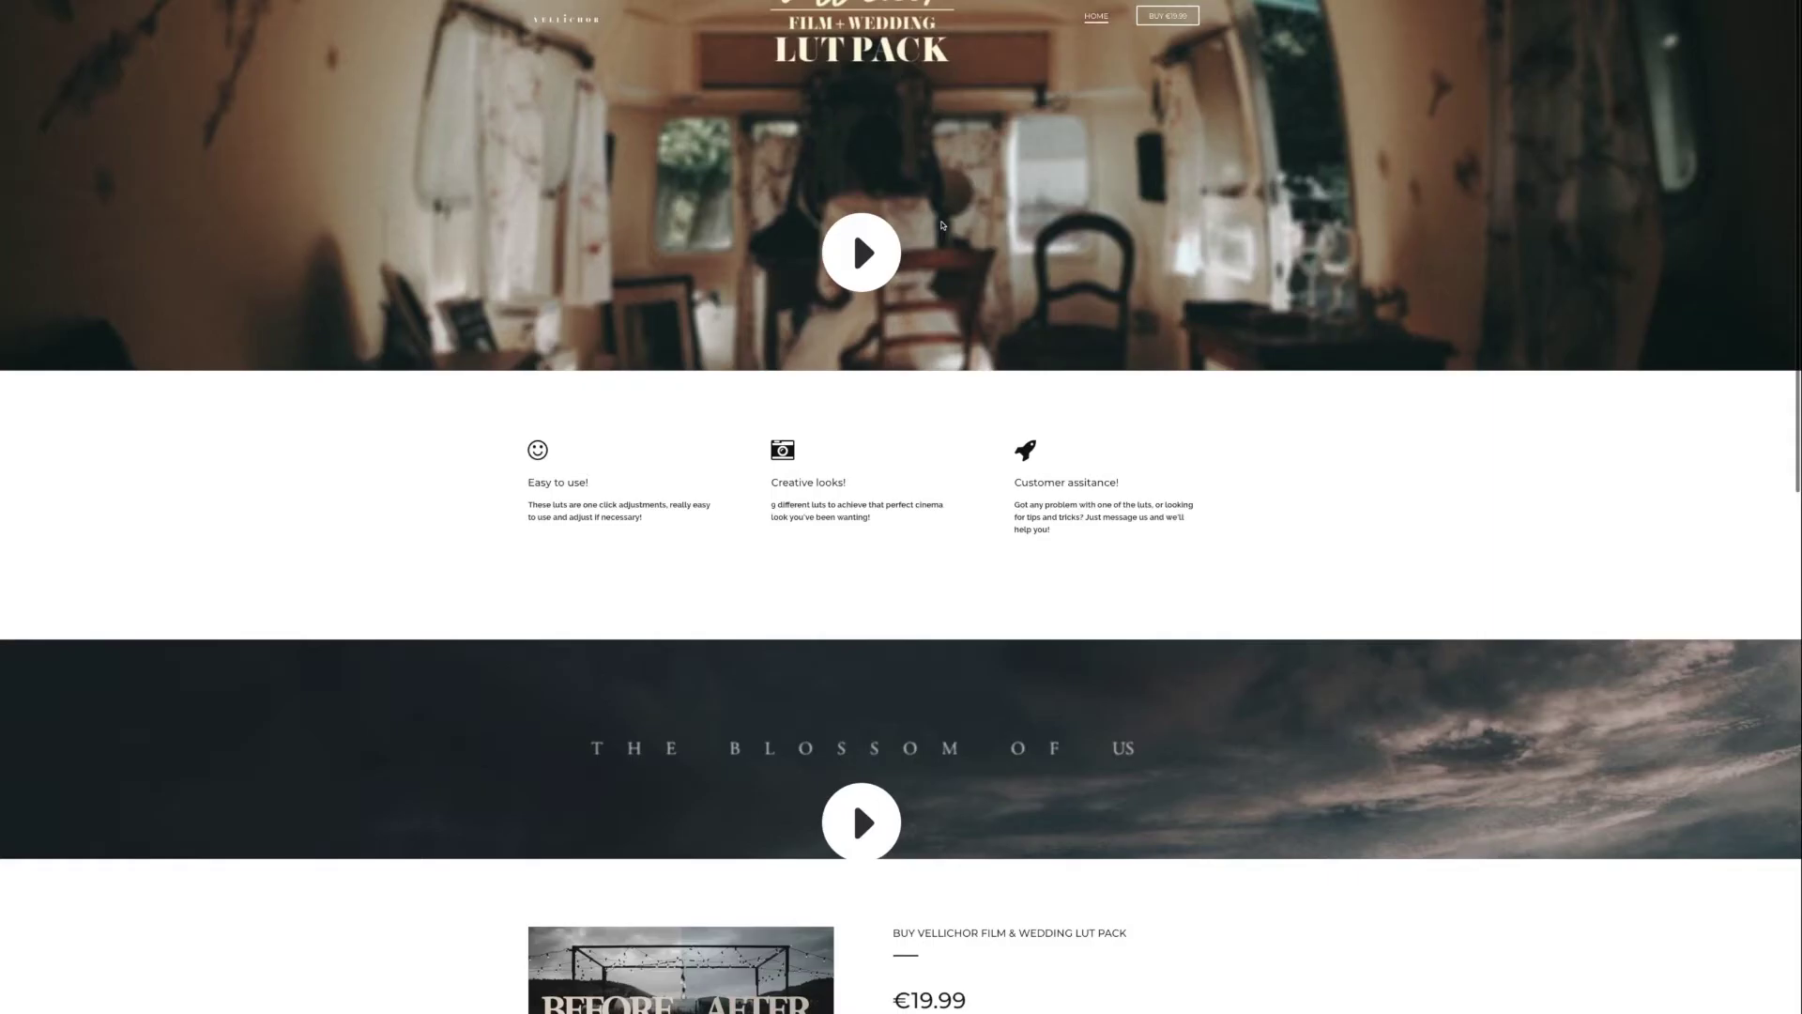
Step: Scroll the Vellichor page past the €19.99 Buy section to the installation FAQ and back
scroll(941, 223, "down", 2)
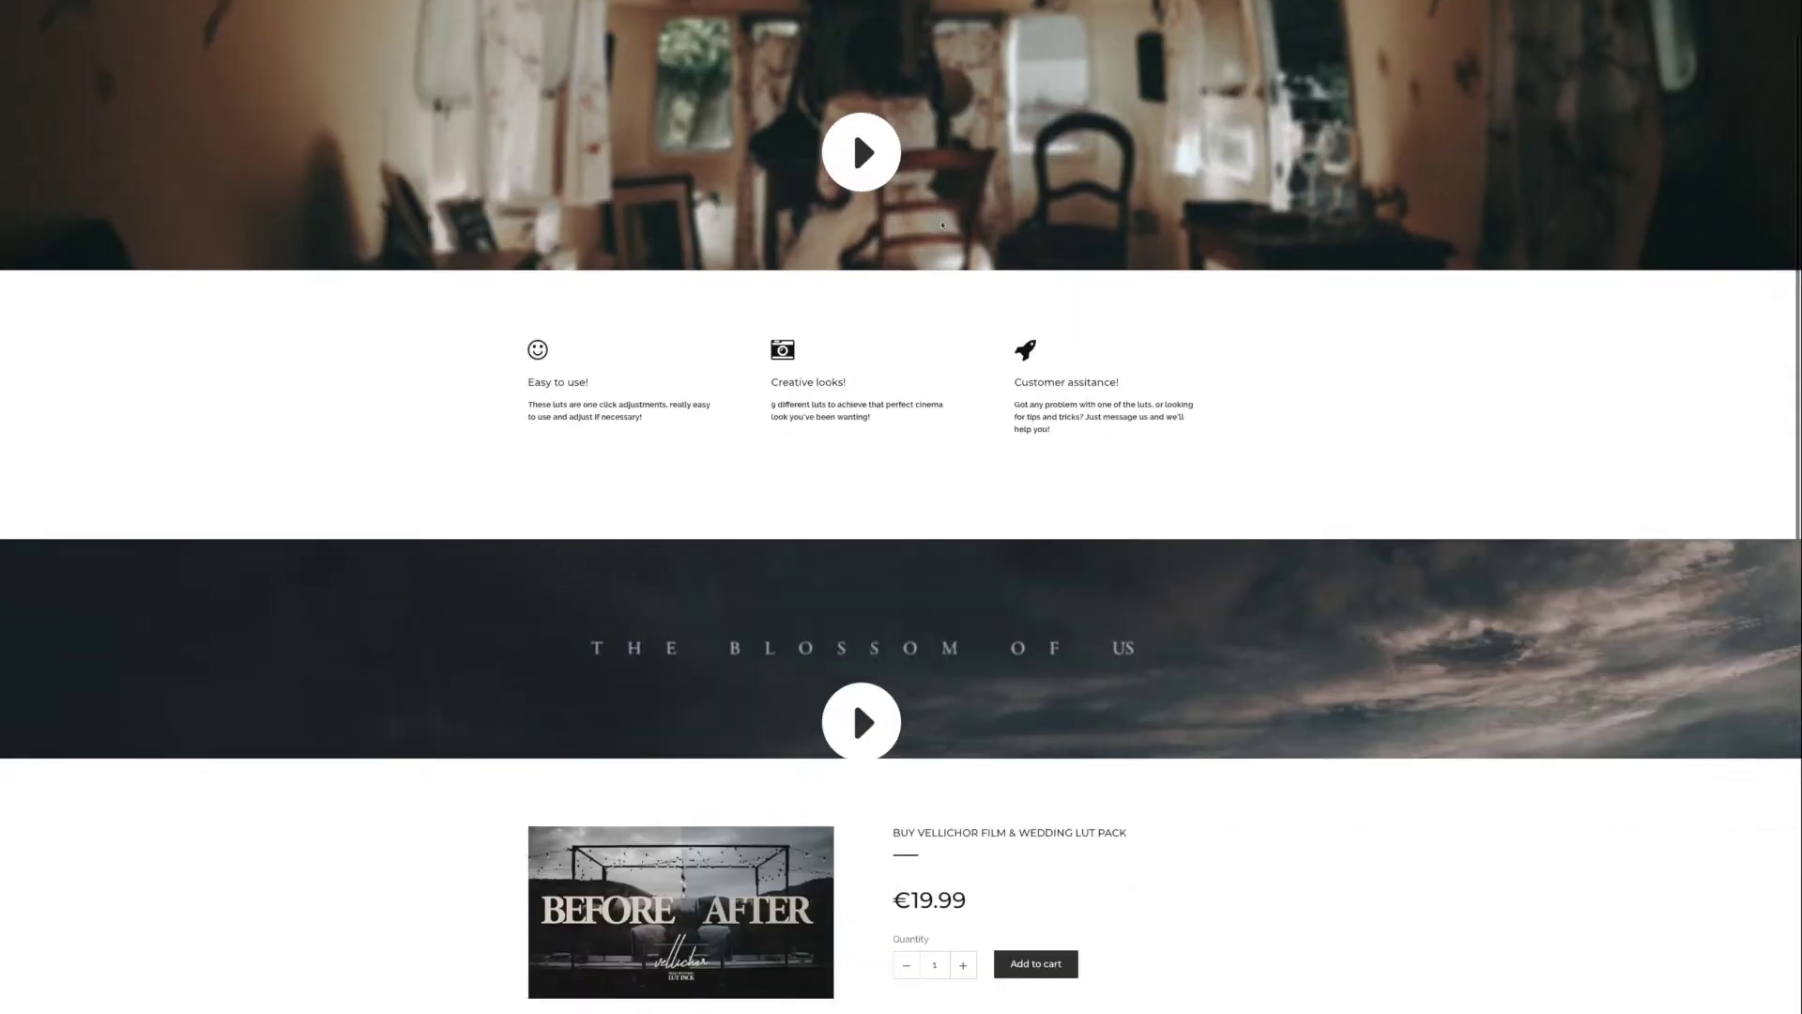
scroll(941, 223, "down", 3)
scroll(945, 229, "down", 5)
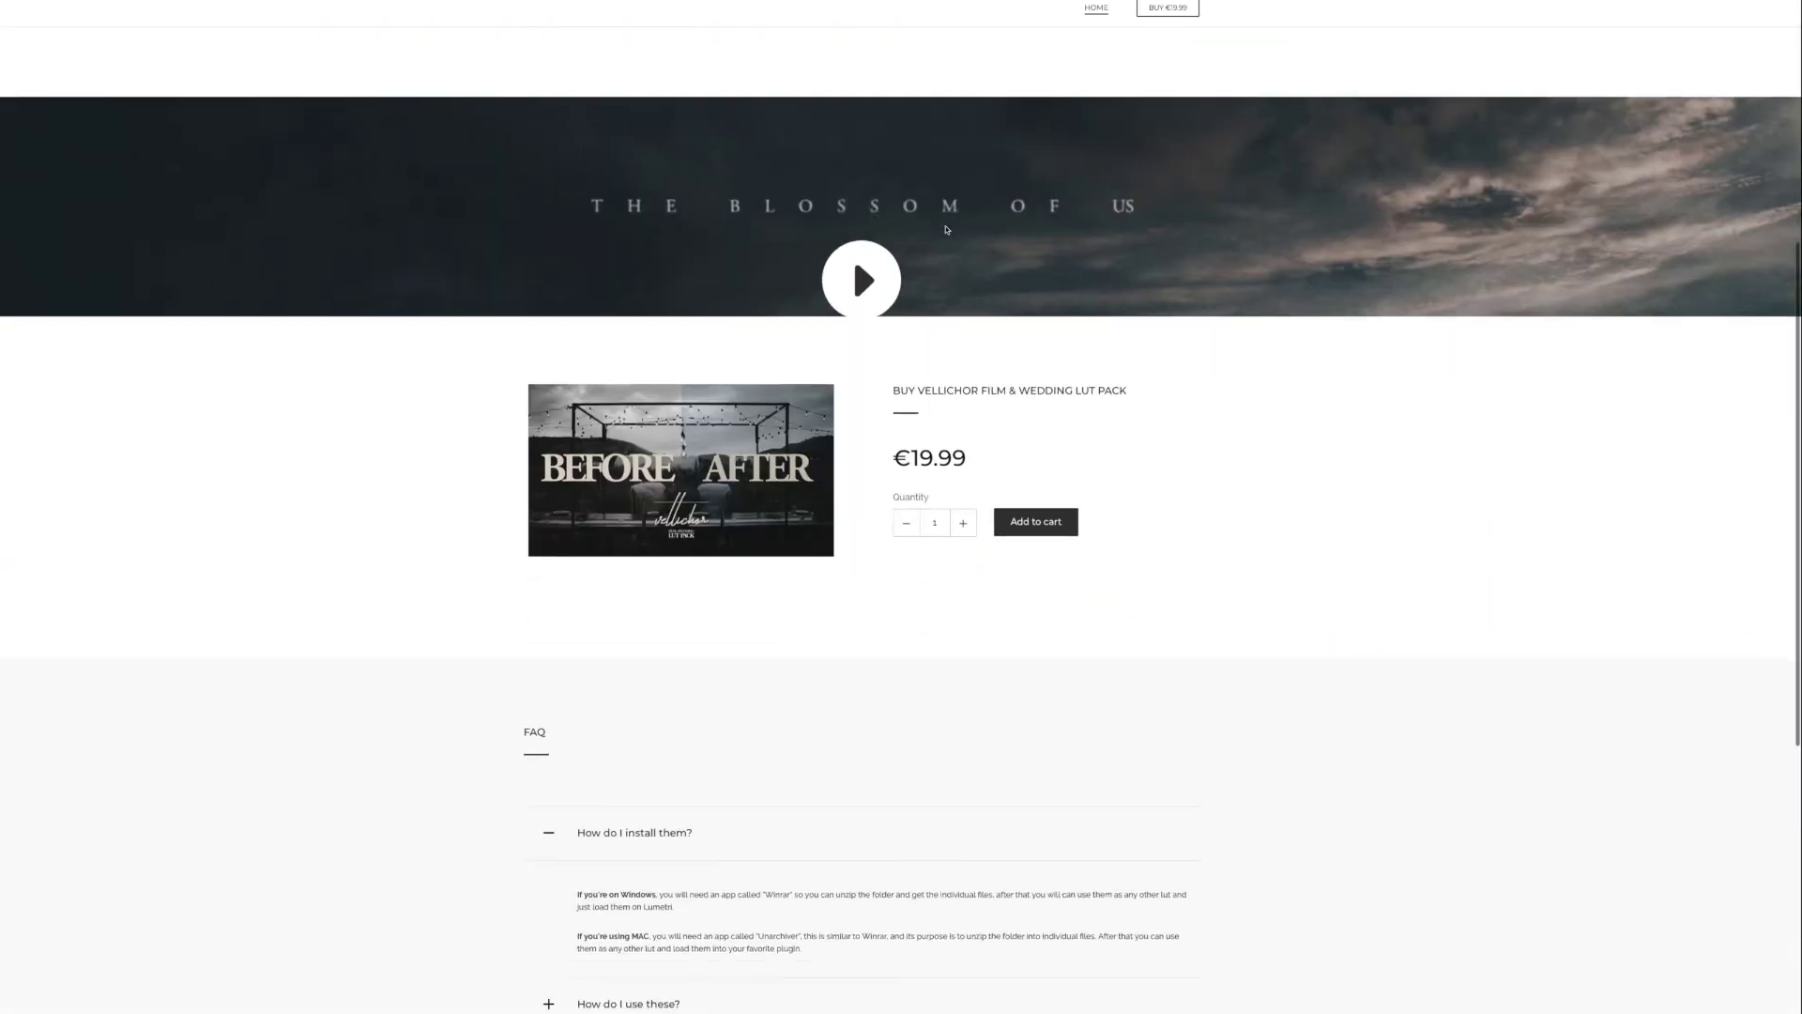
scroll(950, 281, "down", 7)
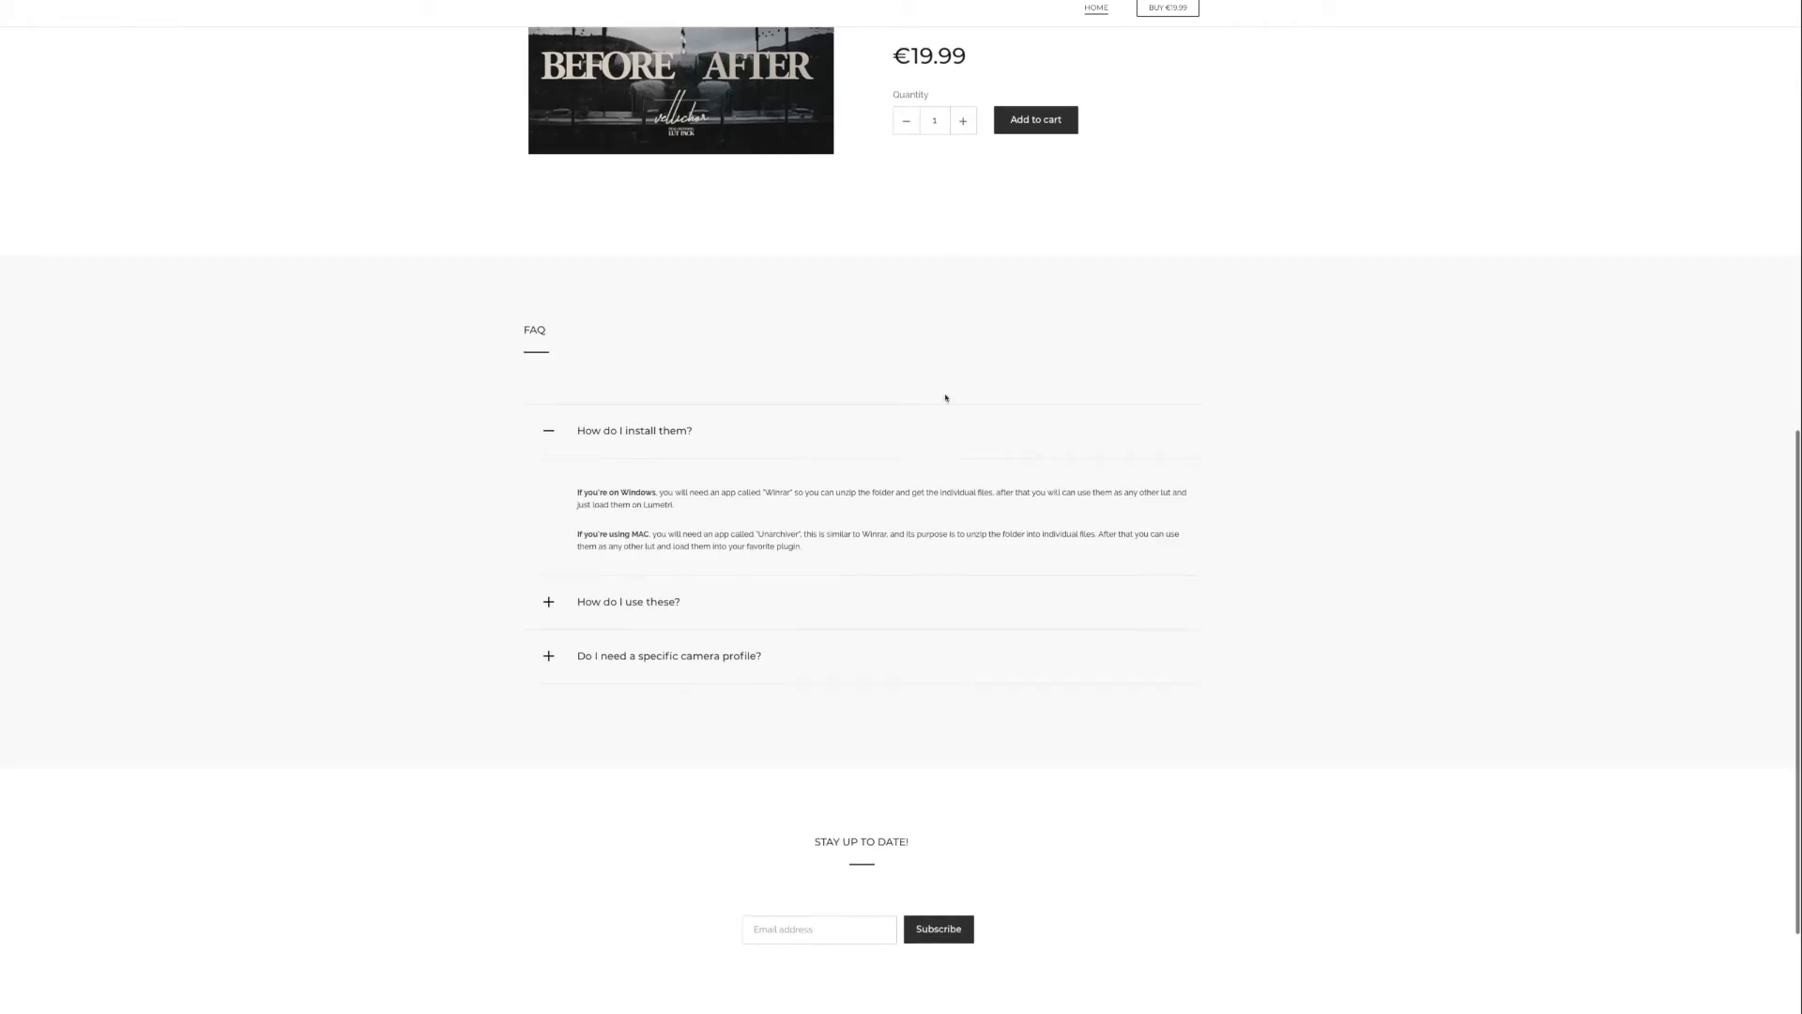
scroll(945, 397, "up", 15)
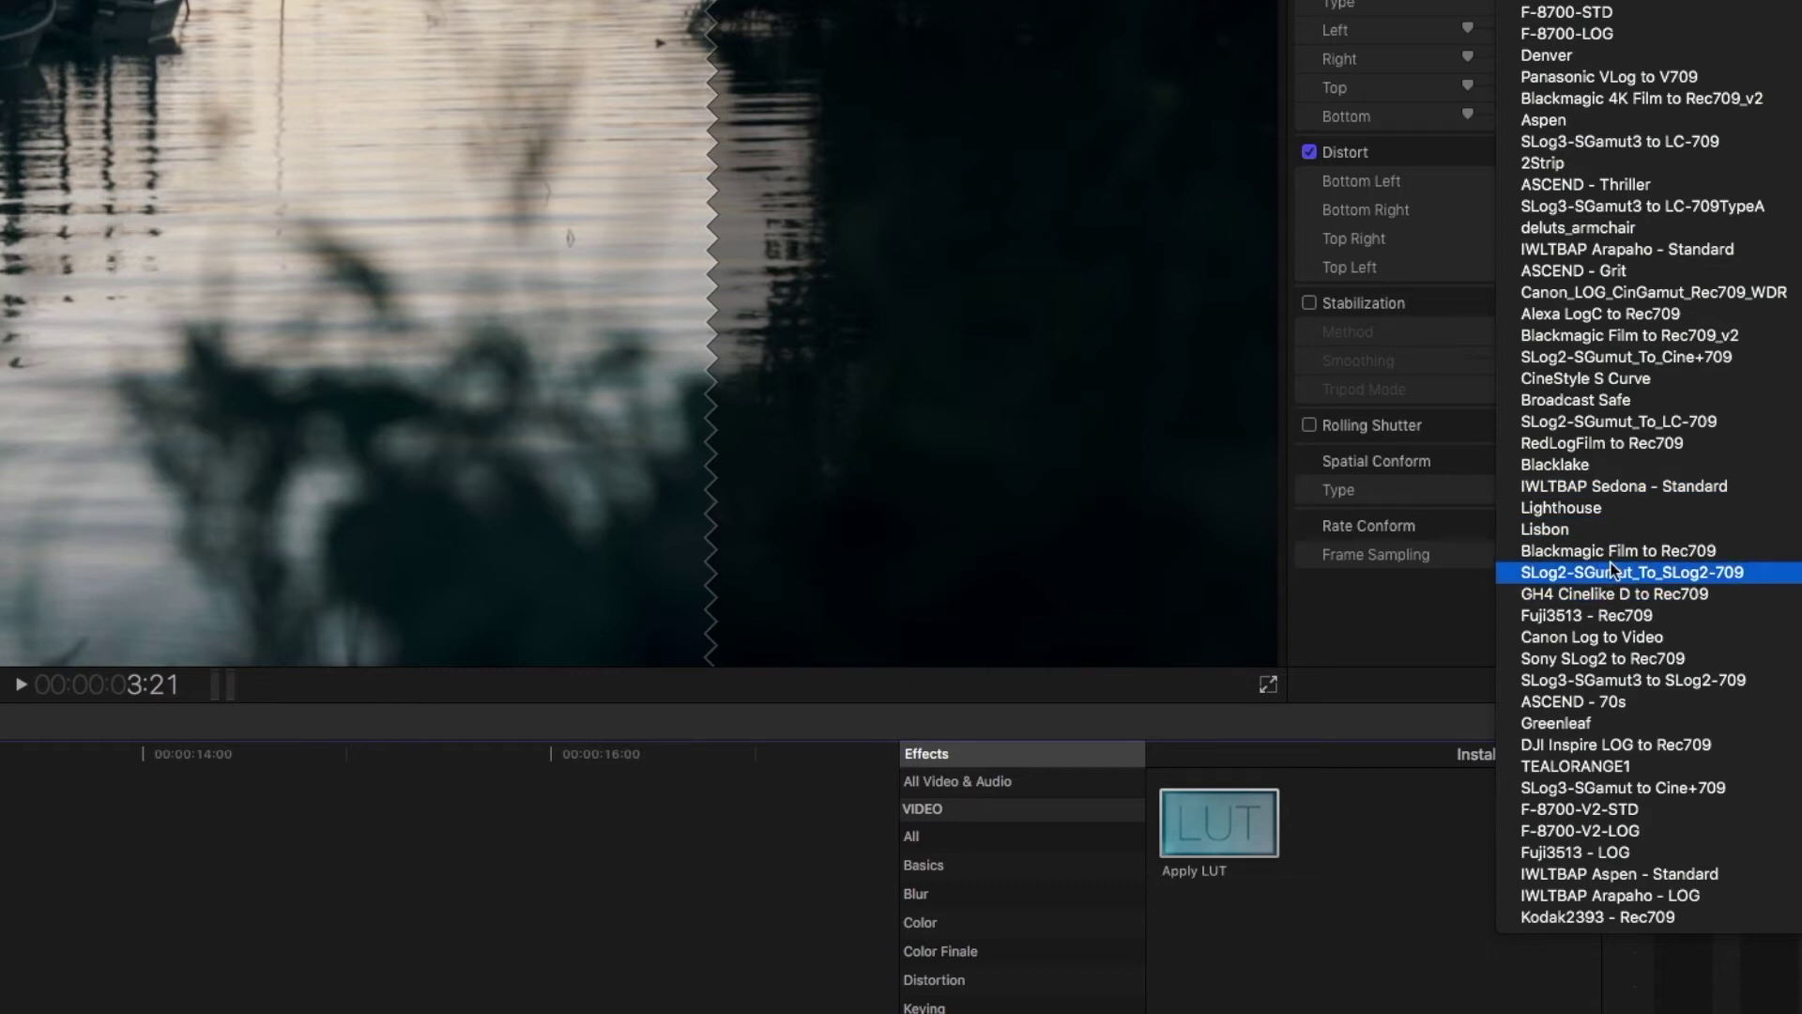
Step: Load Greenleaf into the second Apply LUT and lower its Mix to about 23%
left_click(1594, 723)
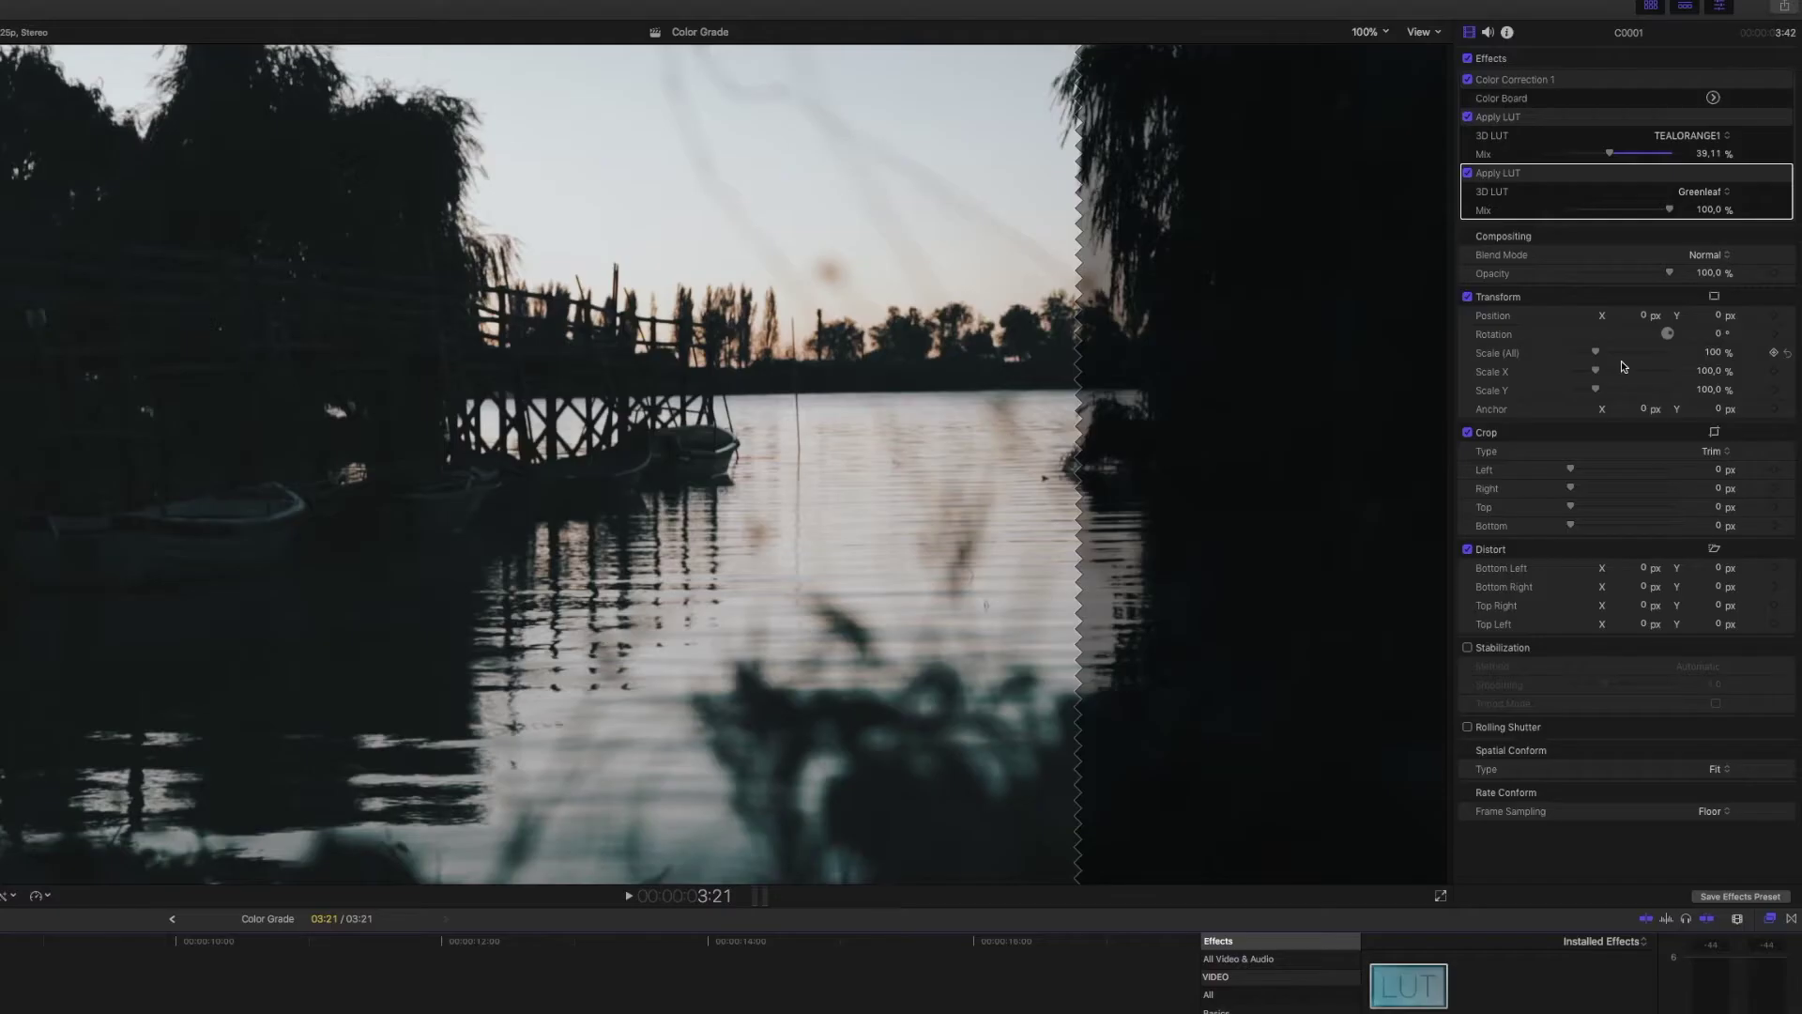
left_click_drag(1643, 211, 1551, 216)
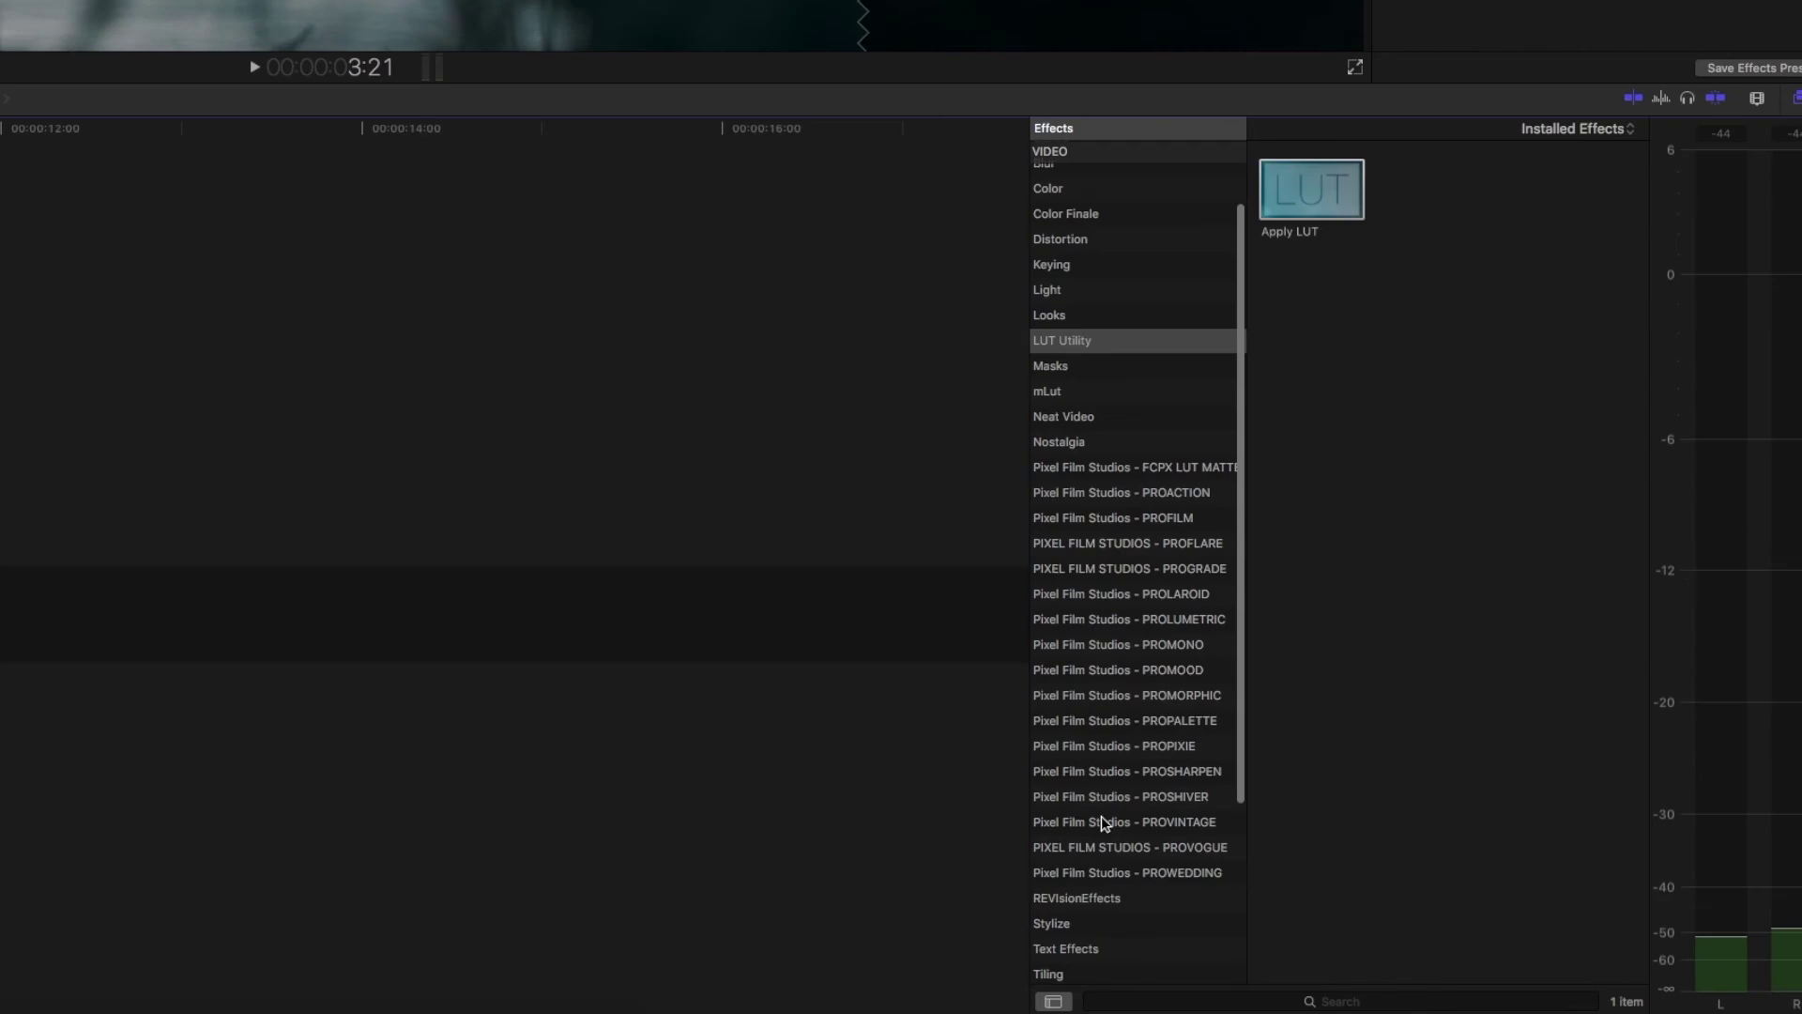
Step: Apply the Stylize Letterbox effect to the dock clip with a 2.35:1 aspect ratio
scroll(1370, 981, "down", 3)
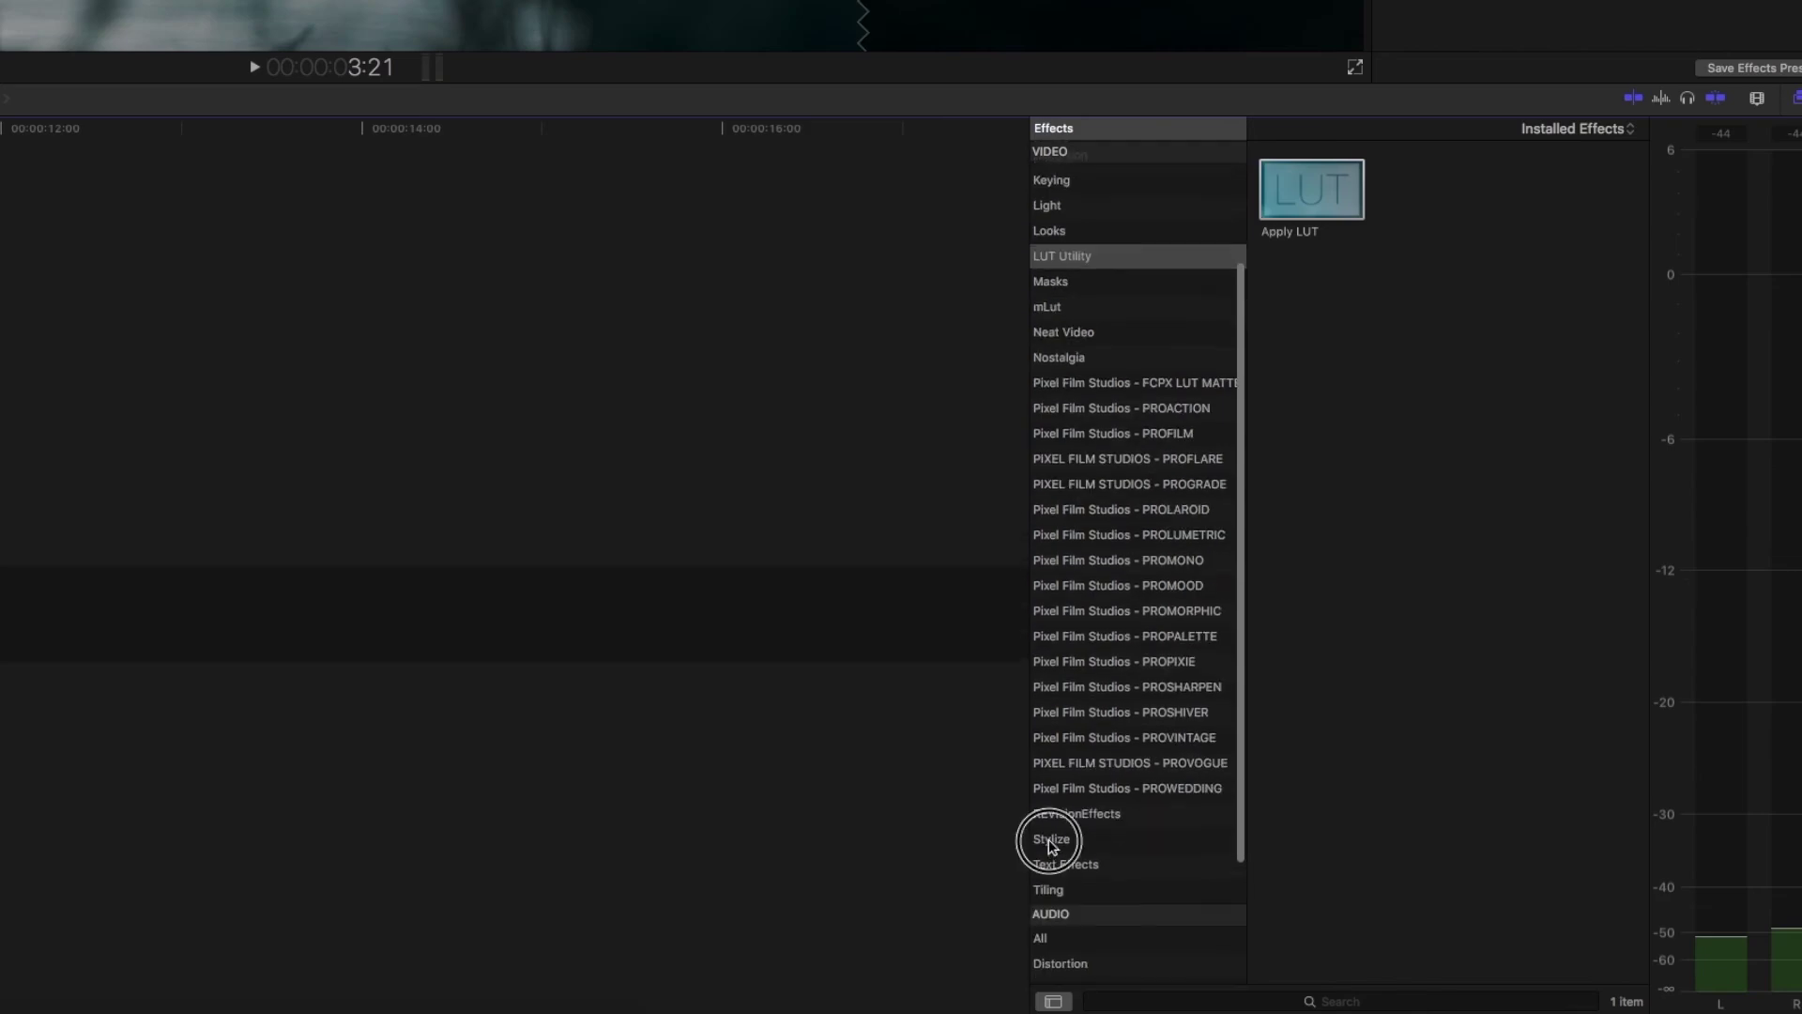
left_click(1053, 841)
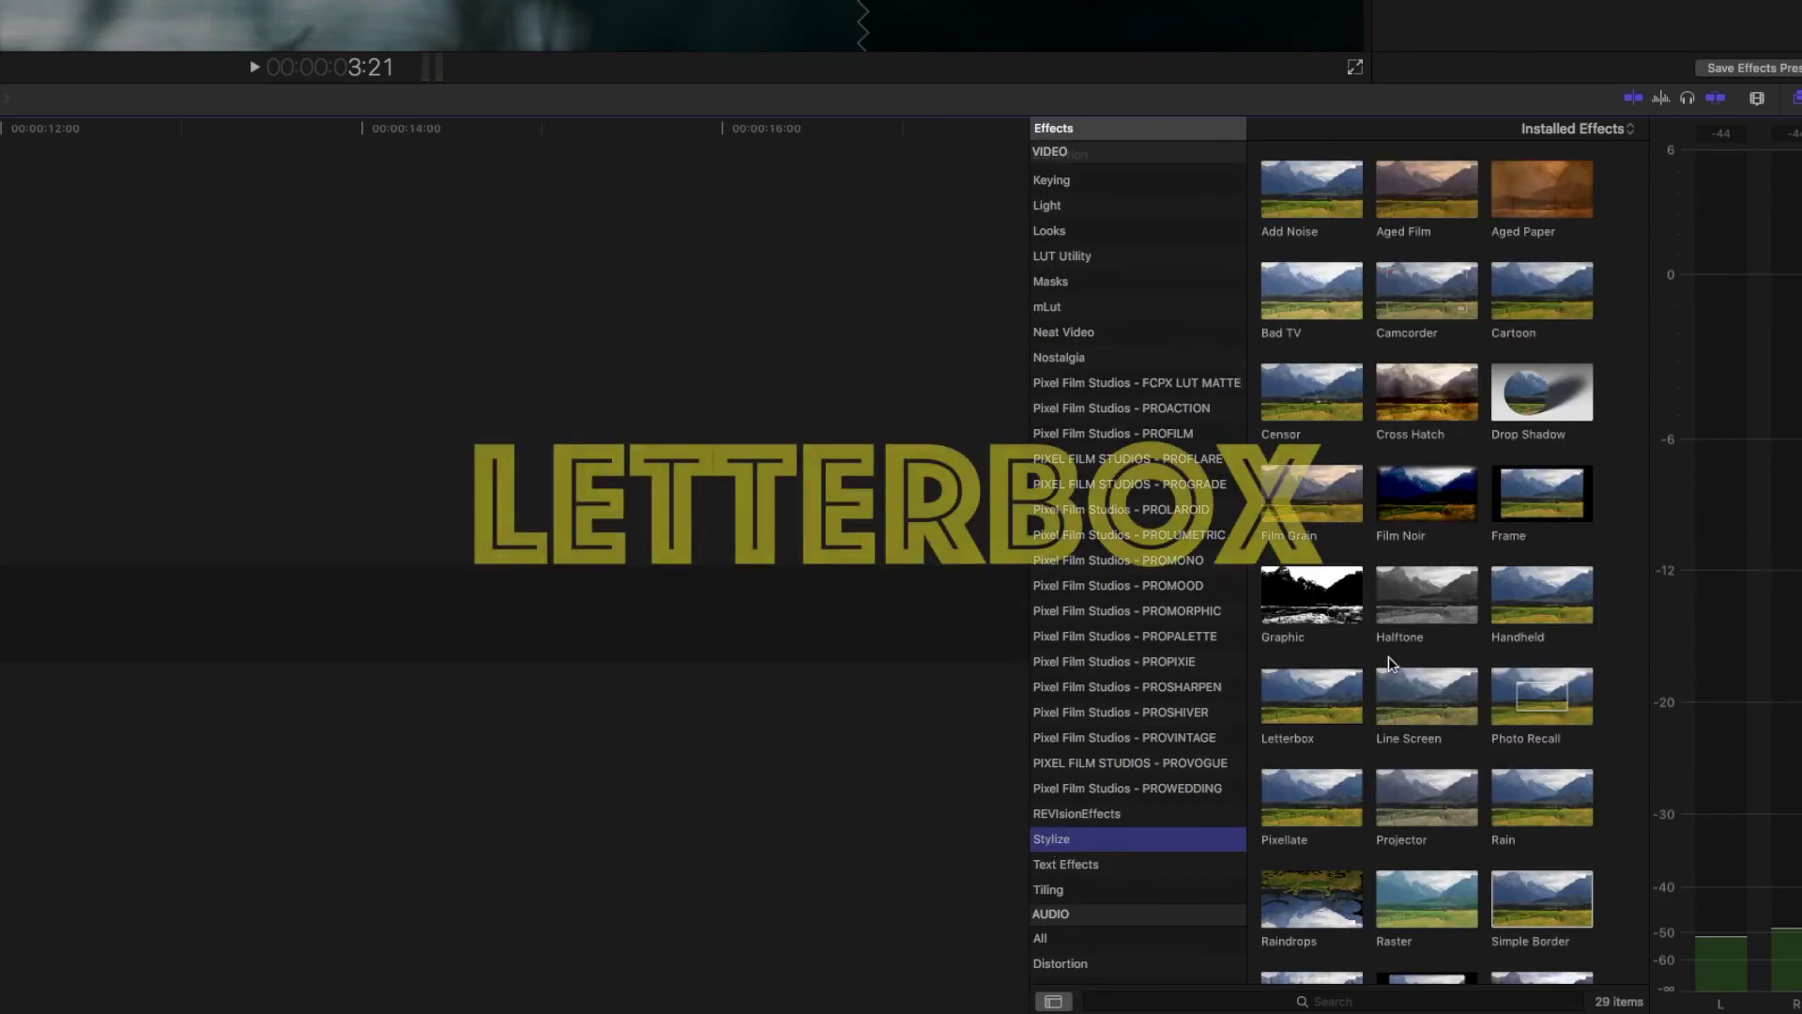
left_click_drag(1319, 693, 248, 803)
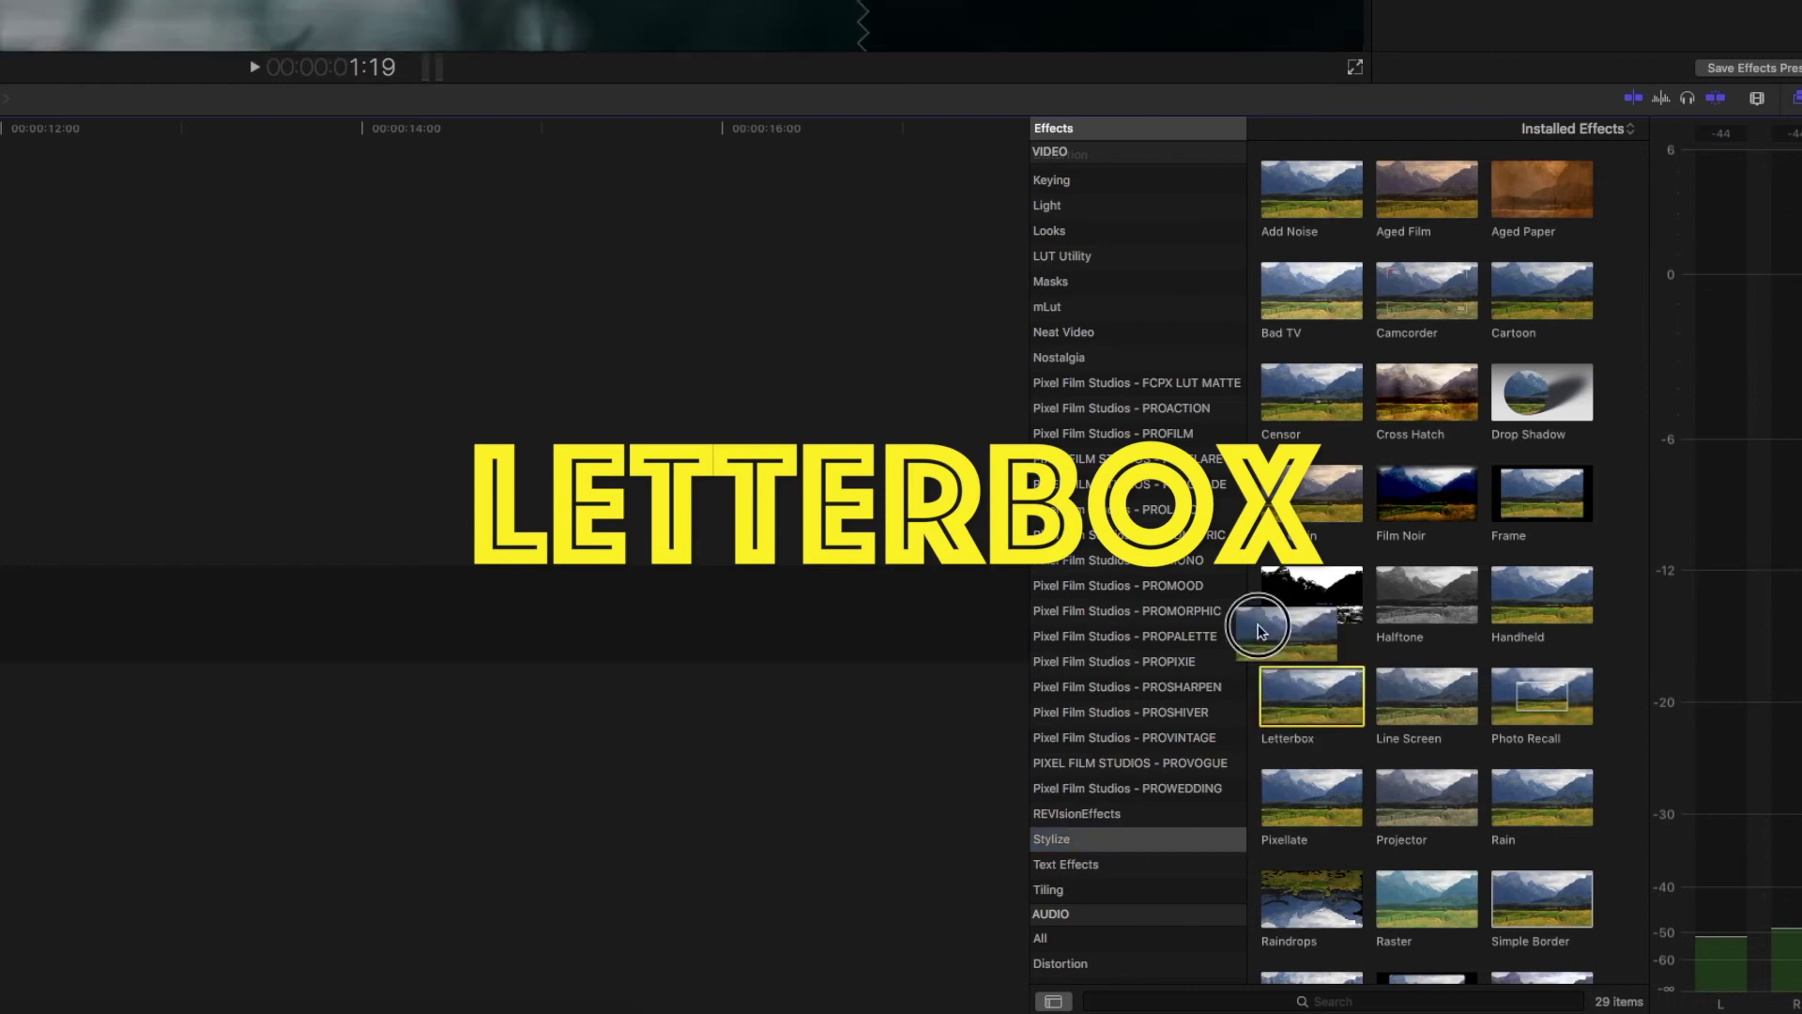
left_click(1645, 215)
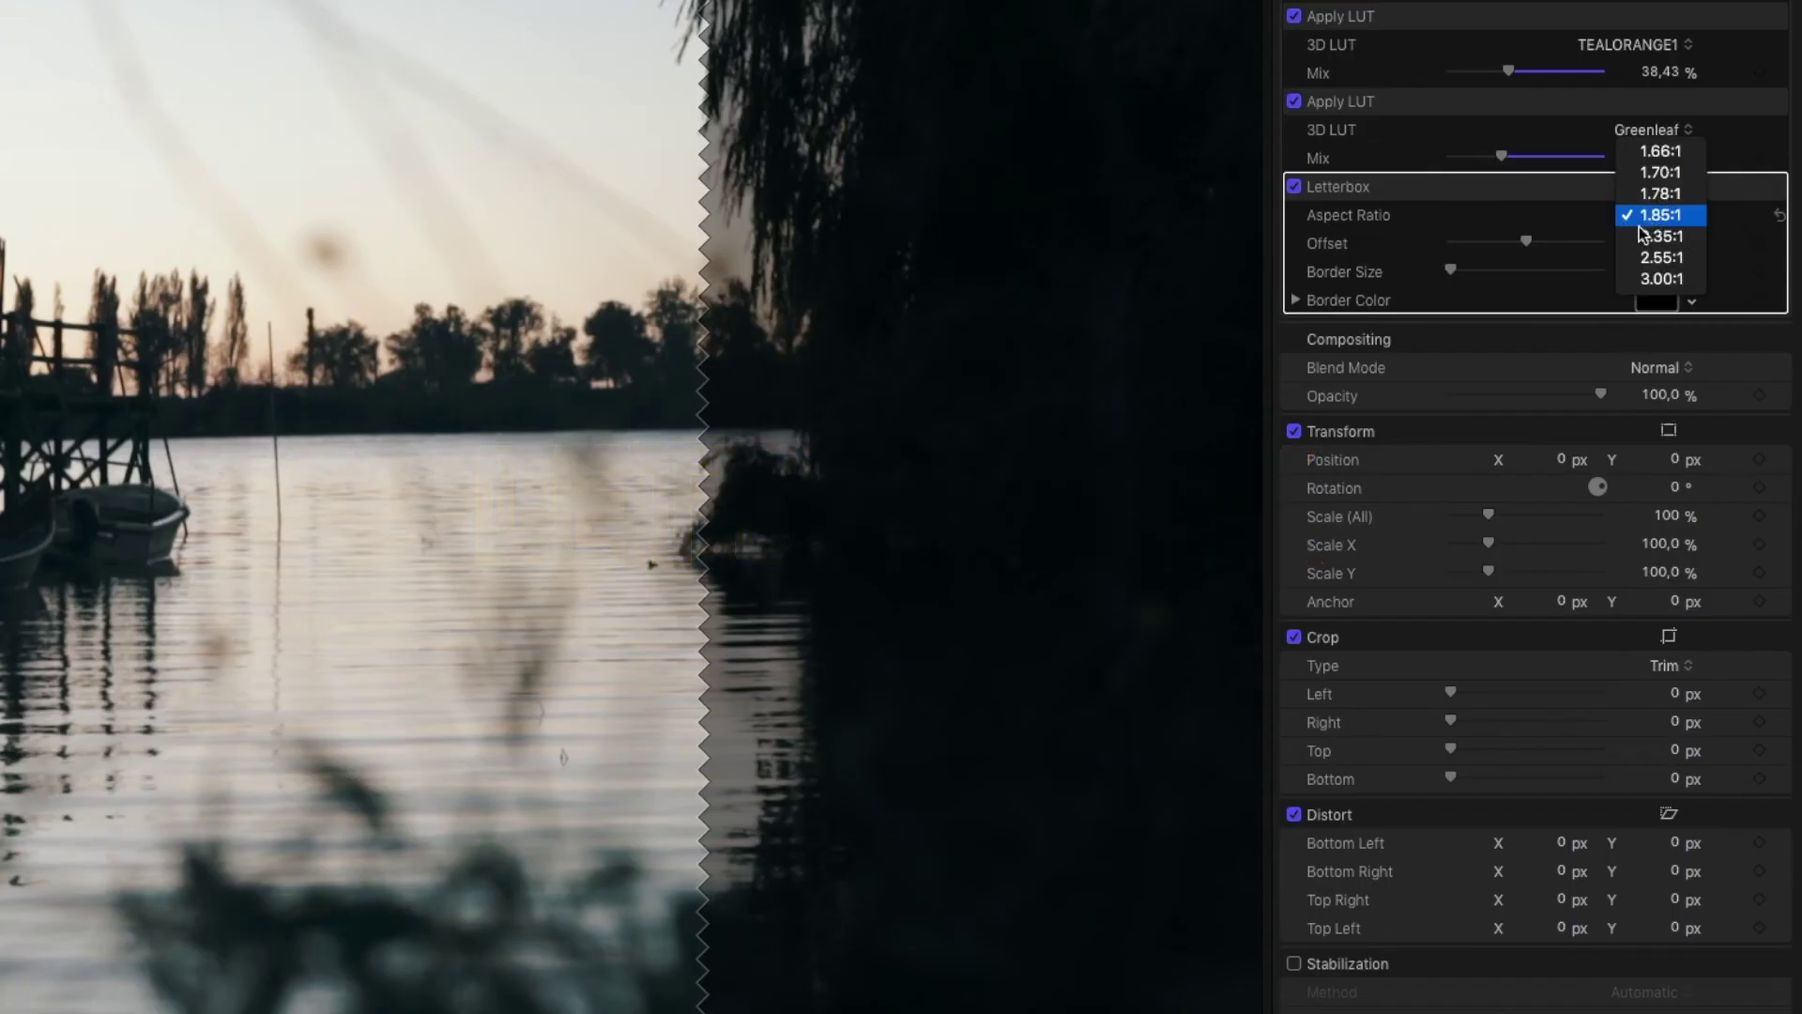
left_click(1643, 235)
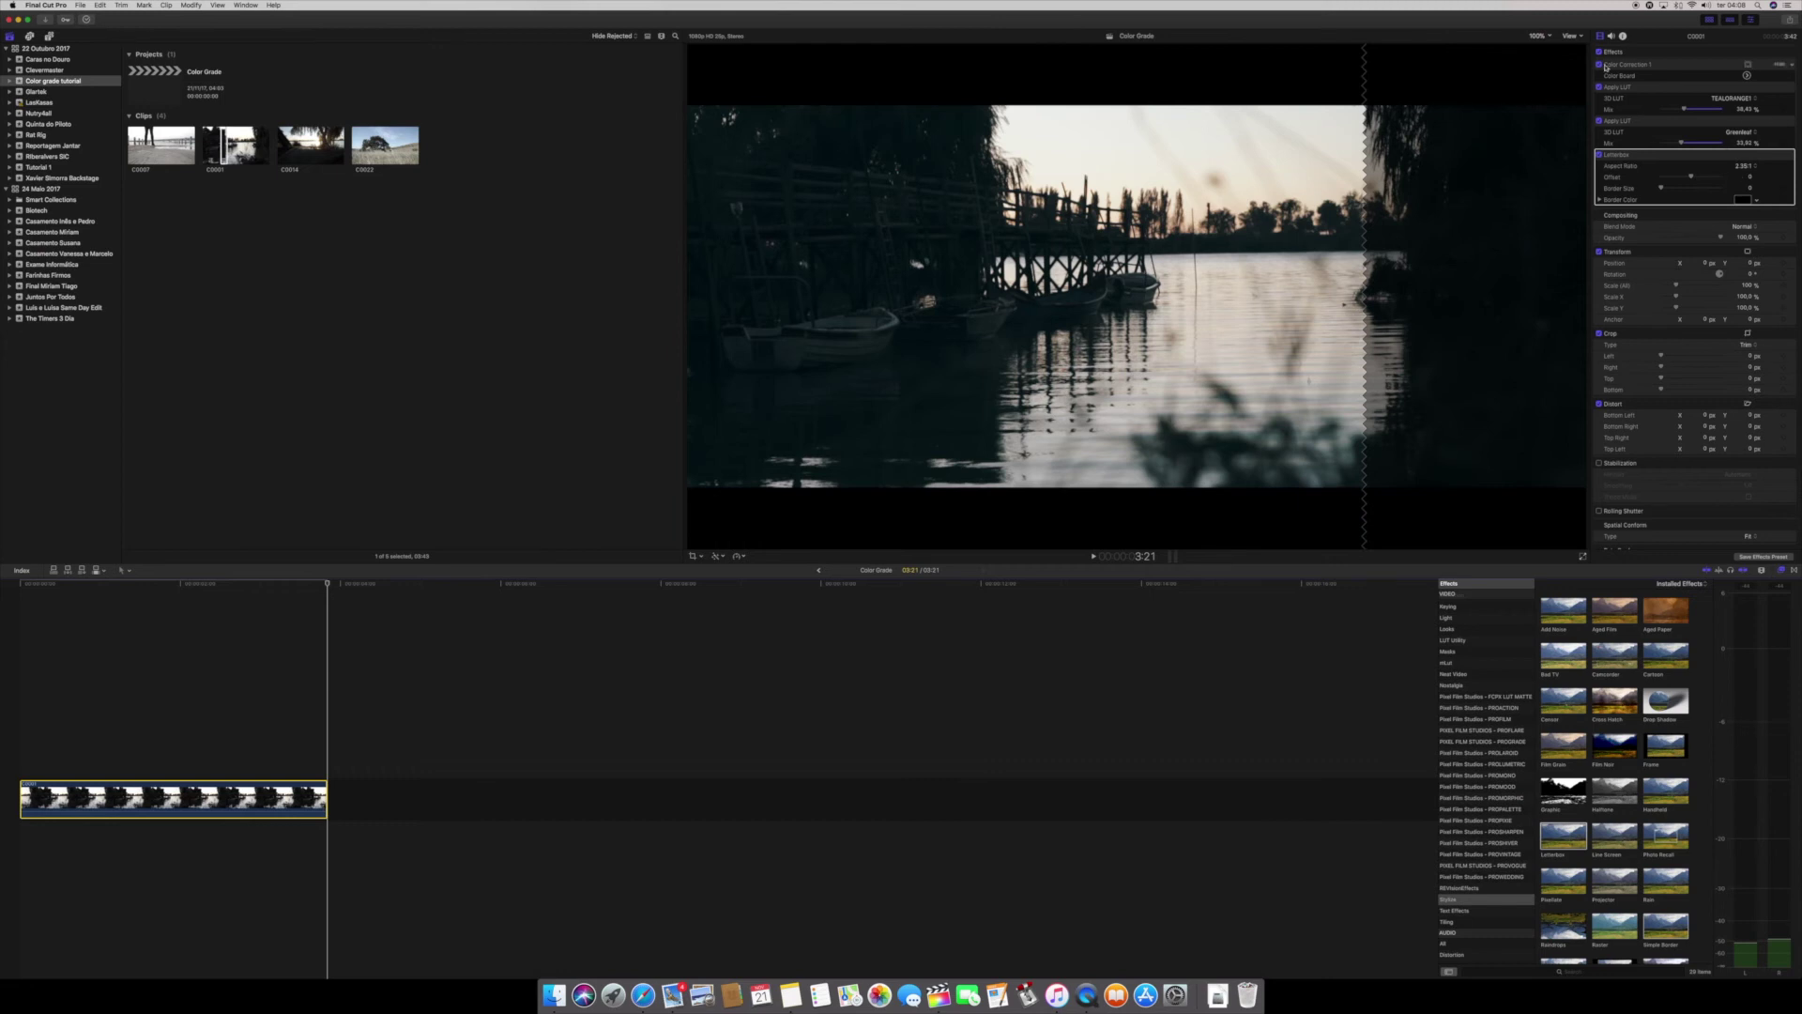
Step: Compare the letterboxed grade by turning the clip's effects off and back on
left_click(1601, 53)
left_click(1600, 53)
left_click(1600, 54)
left_click(1602, 55)
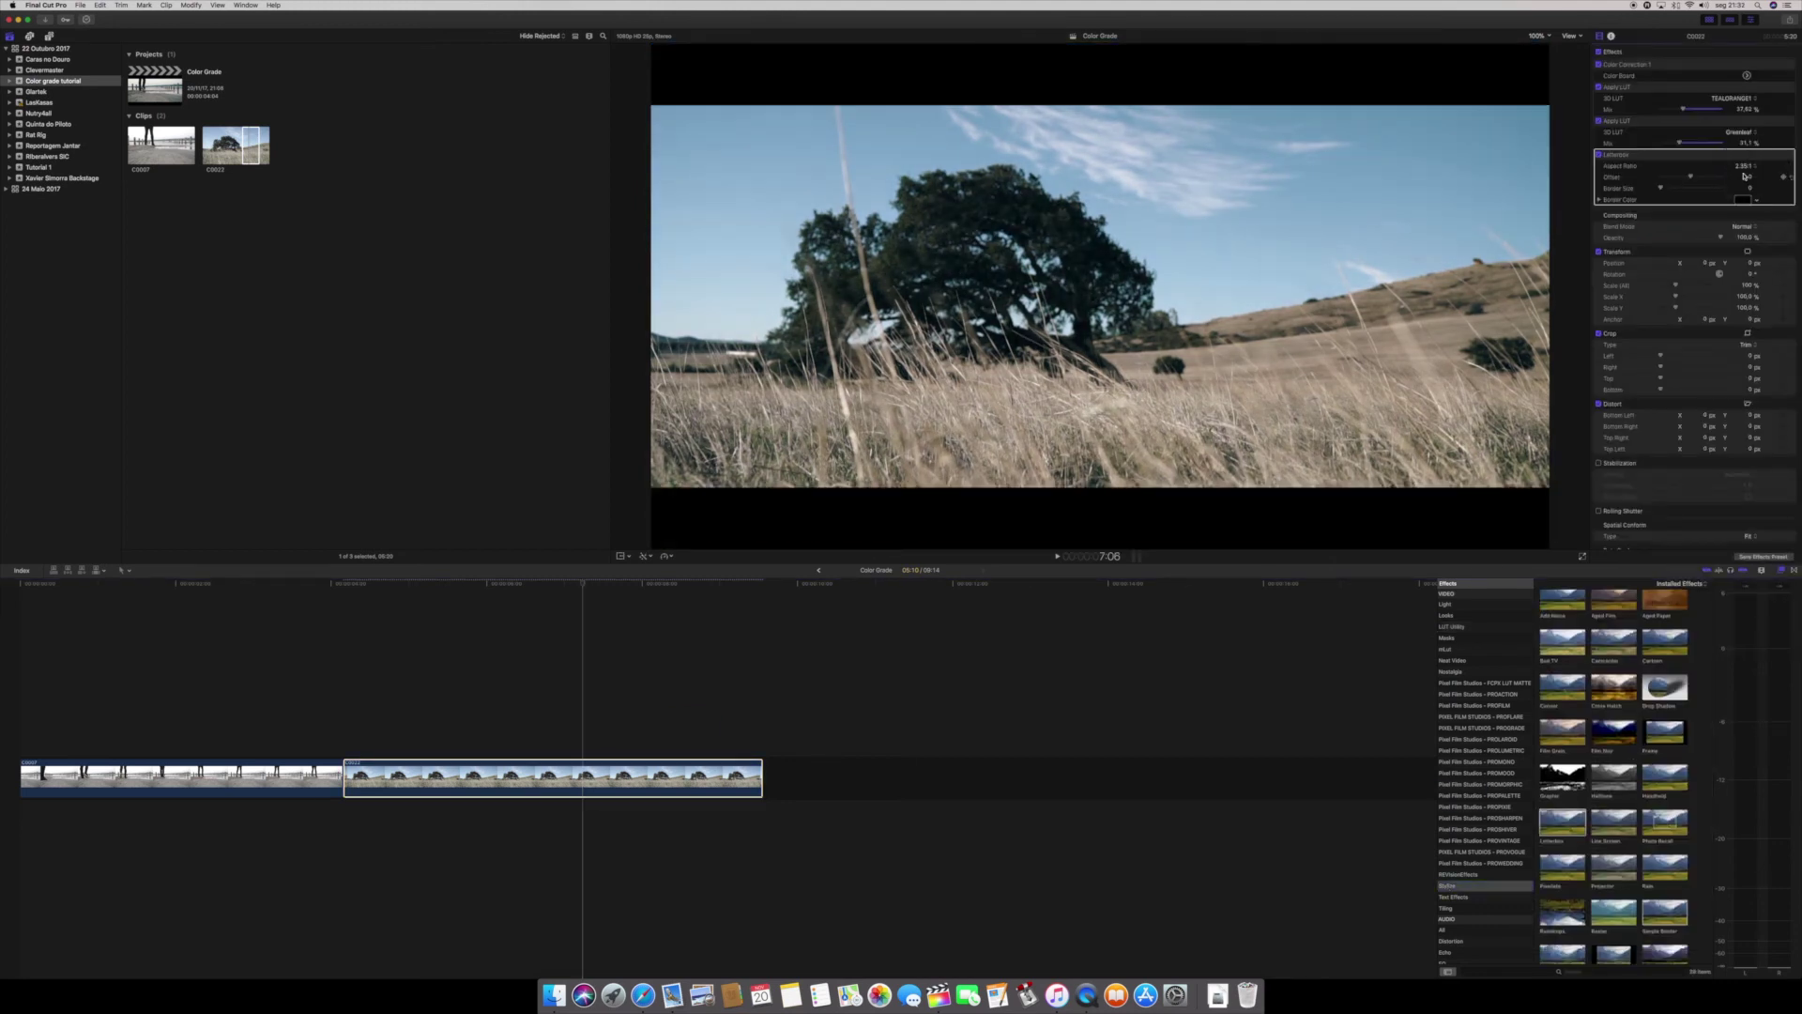
Step: Compare the field clip's LUTs and letterbox by toggling its effects off and back on
left_click(1598, 53)
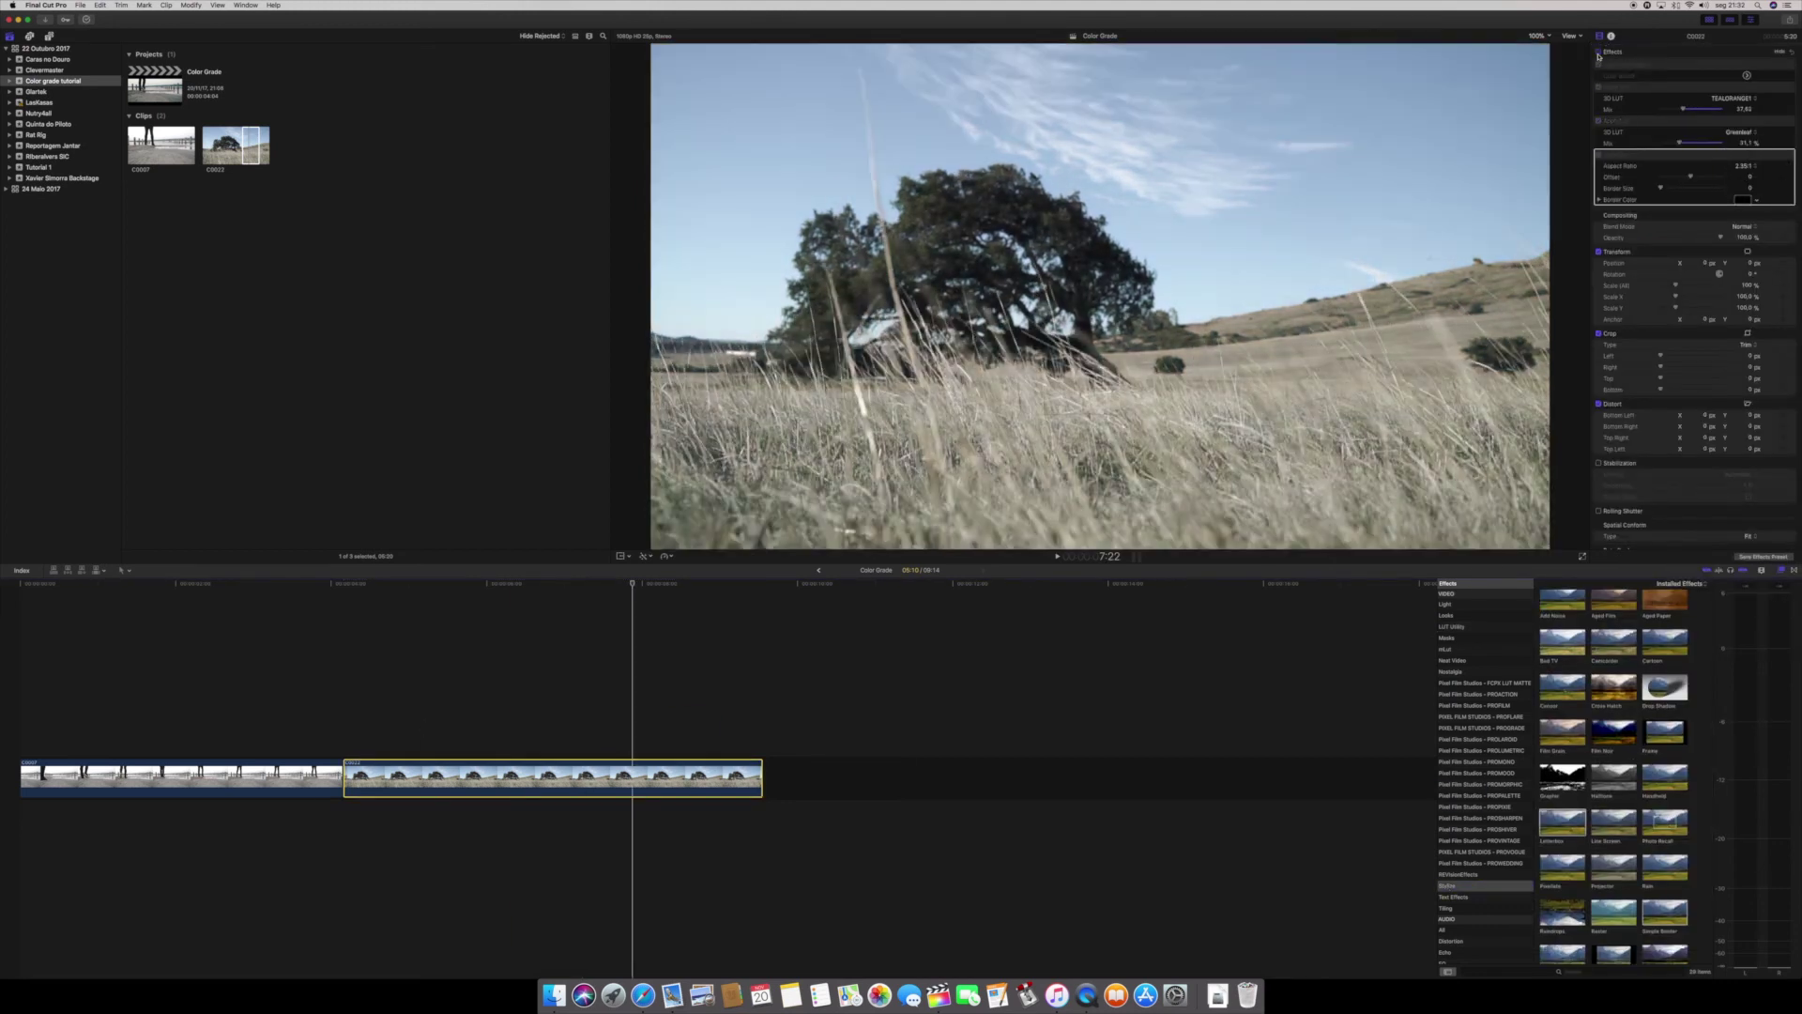
left_click(1598, 53)
left_click(1599, 53)
left_click(1599, 52)
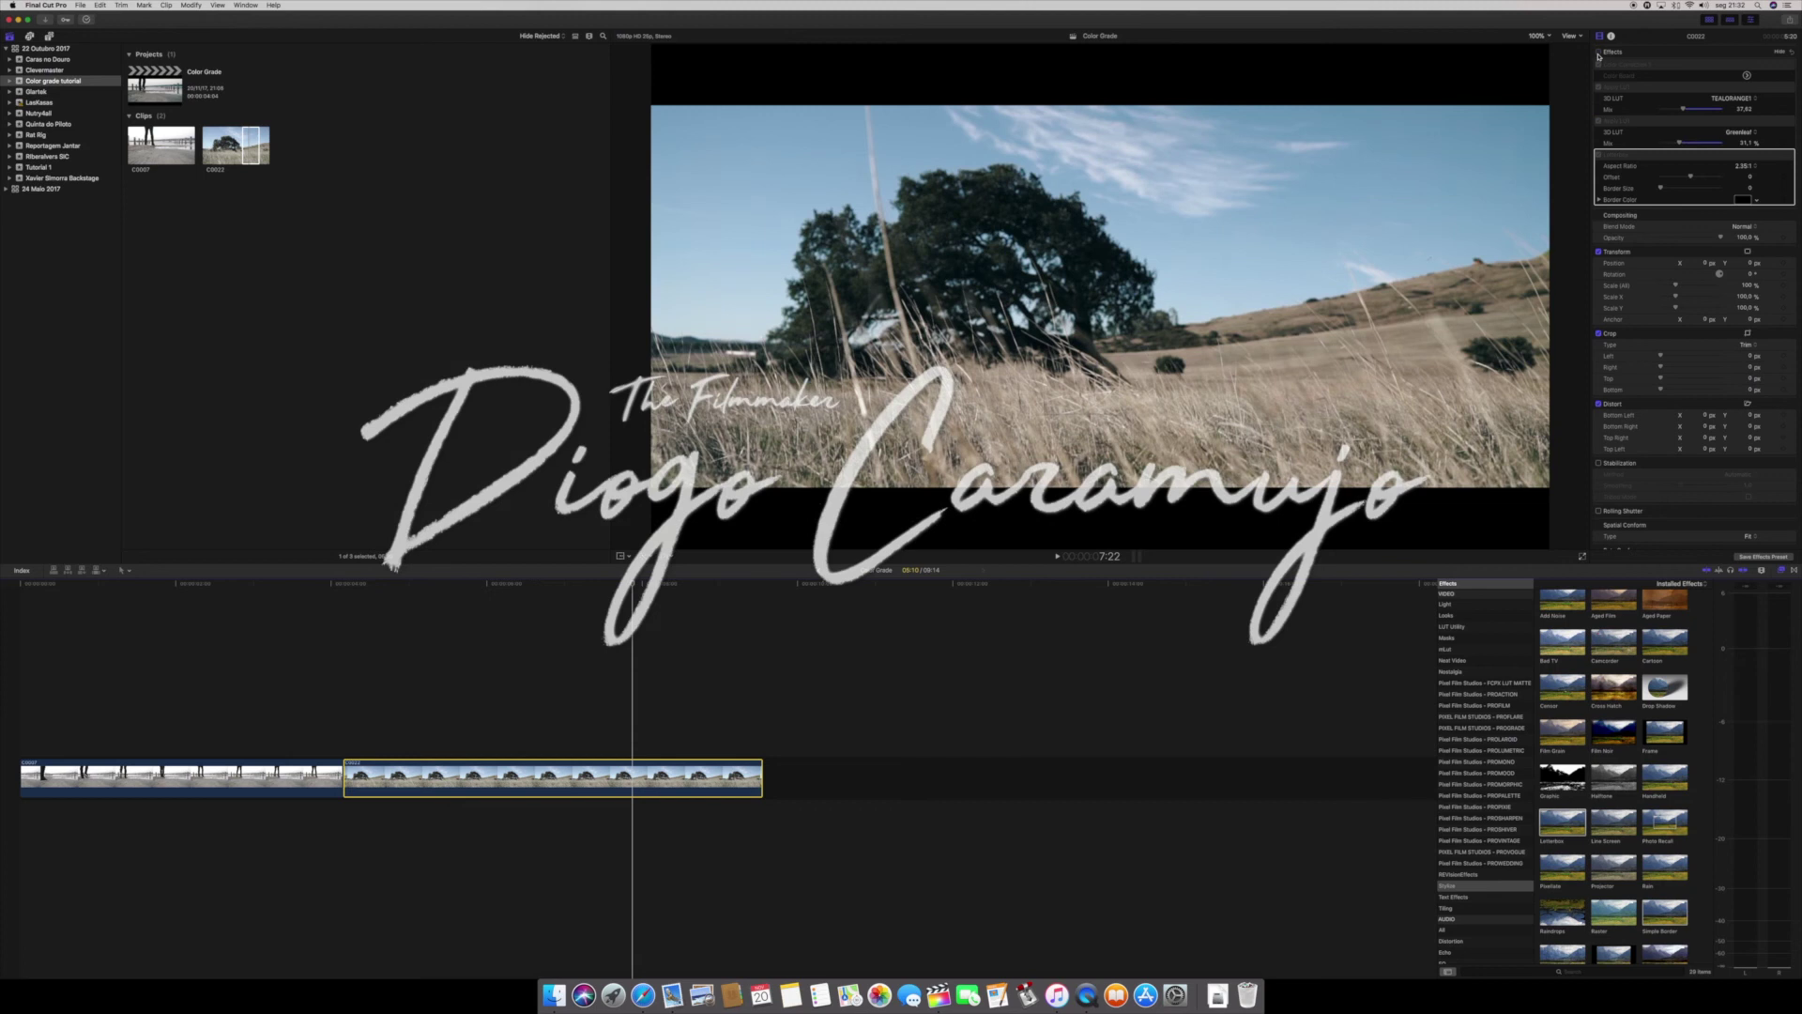